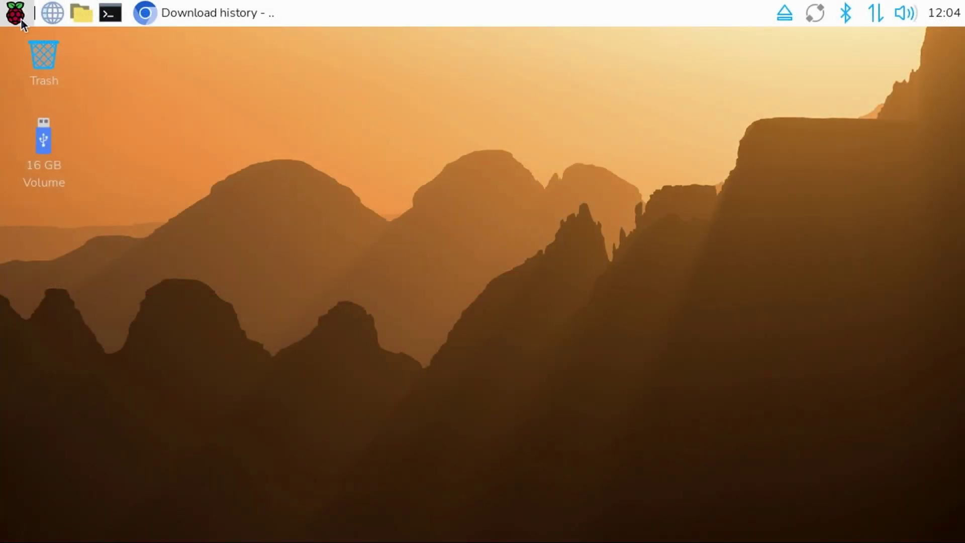
Open the Raspberry Pi menu and reveal the Accessories submenu
{"action": "left_click", "coordinate": [20, 19]}
{"action": "mouse_move", "coordinate": [83, 172]}
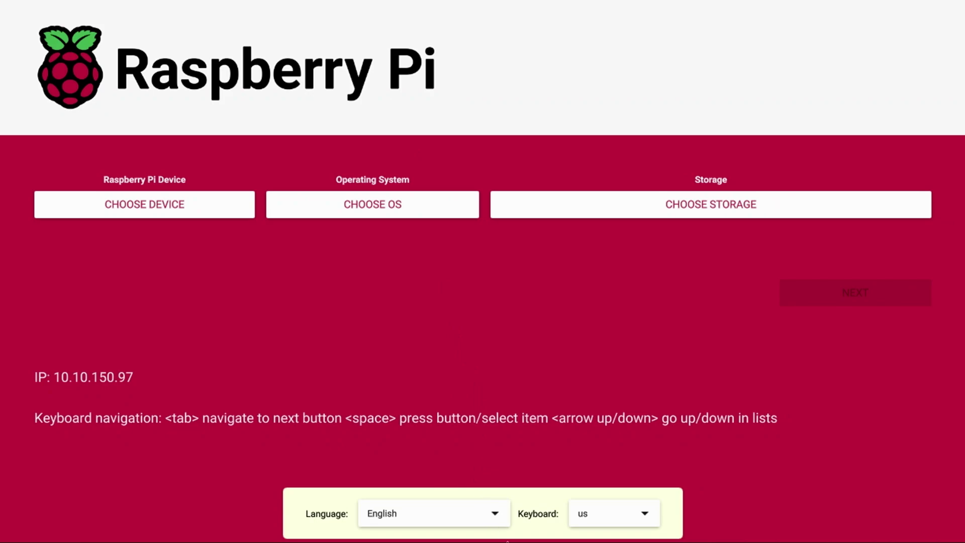
Keep English as the language and us as the keyboard layout
{"action": "left_click", "coordinate": [494, 513]}
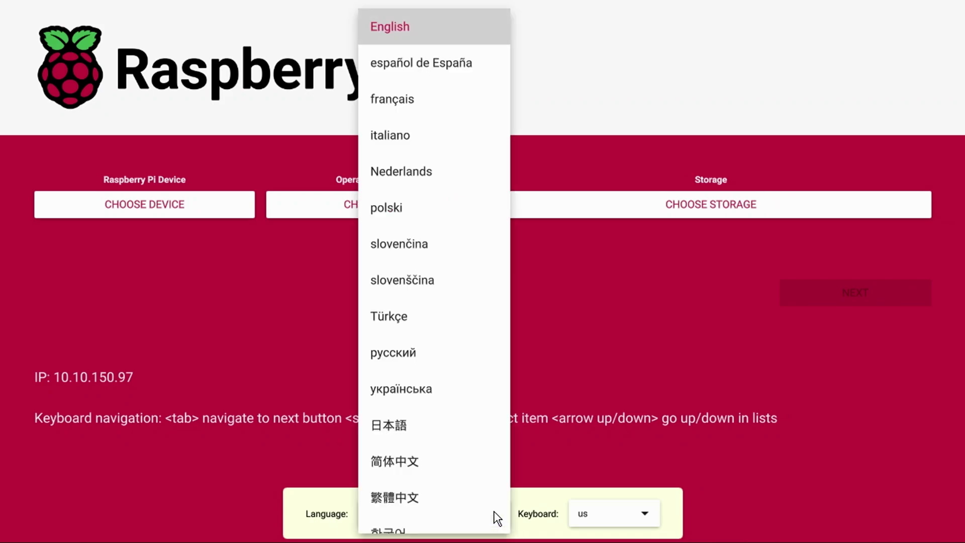
{"action": "left_click", "coordinate": [544, 325]}
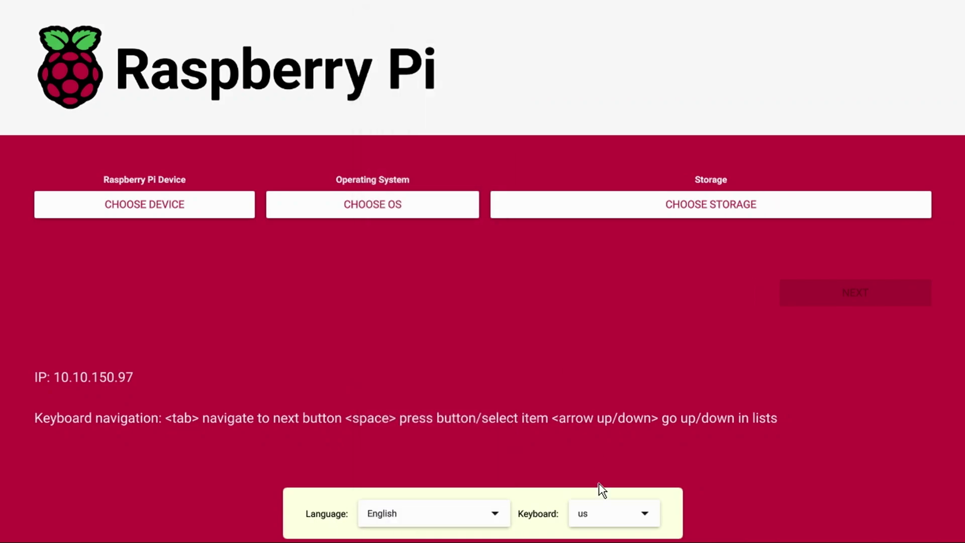
{"action": "left_click", "coordinate": [650, 514]}
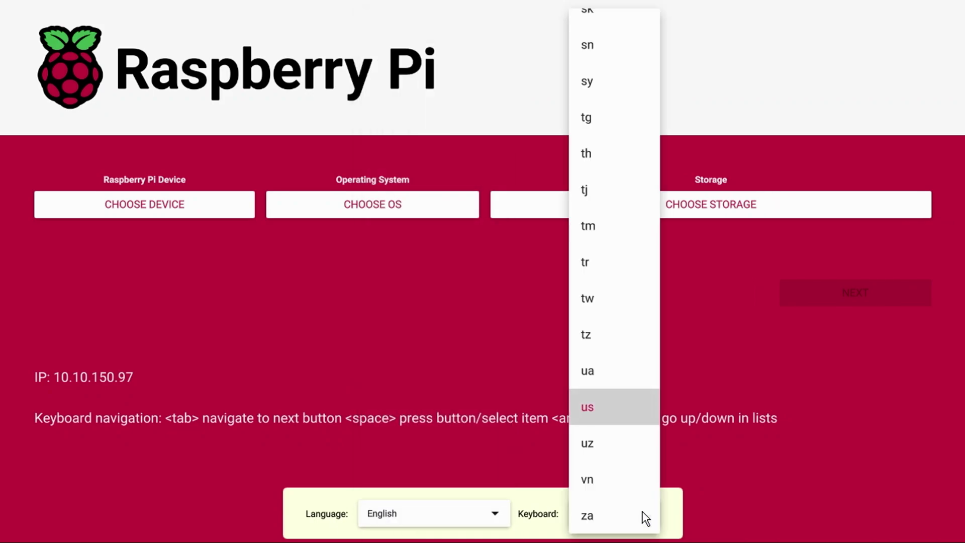
{"action": "left_click", "coordinate": [699, 409]}
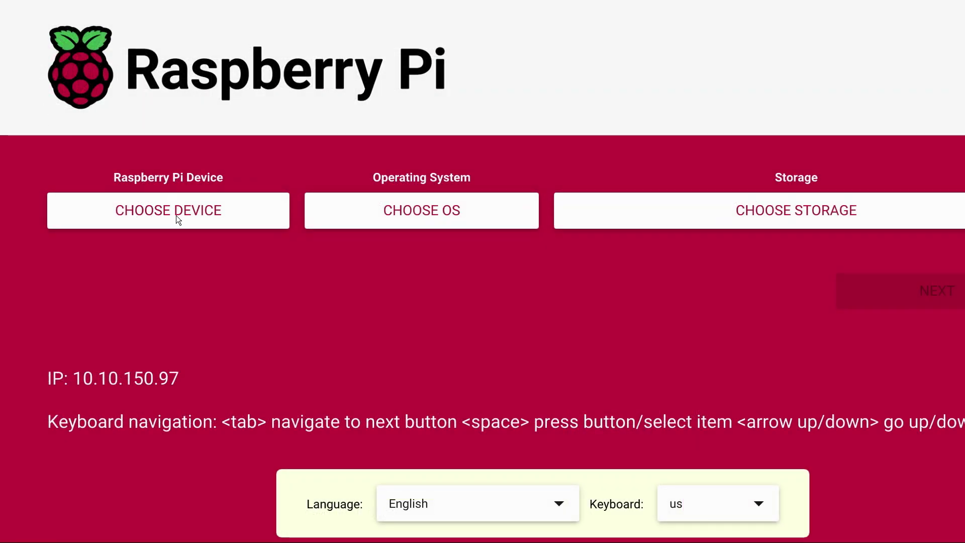
Set the target device to Raspberry Pi 5
{"action": "left_click", "coordinate": [176, 215]}
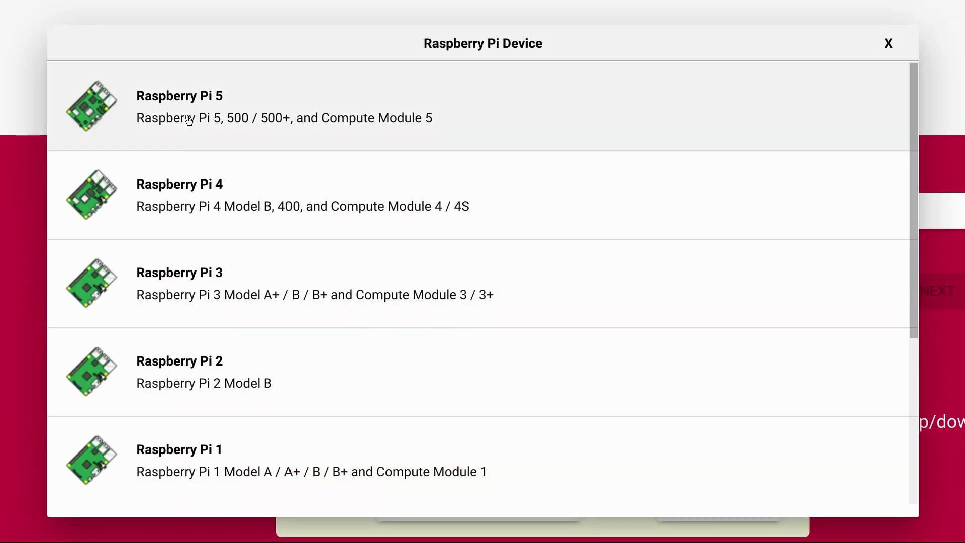
{"action": "scroll", "coordinate": [277, 140], "scroll_direction": "down", "scroll_amount": 5}
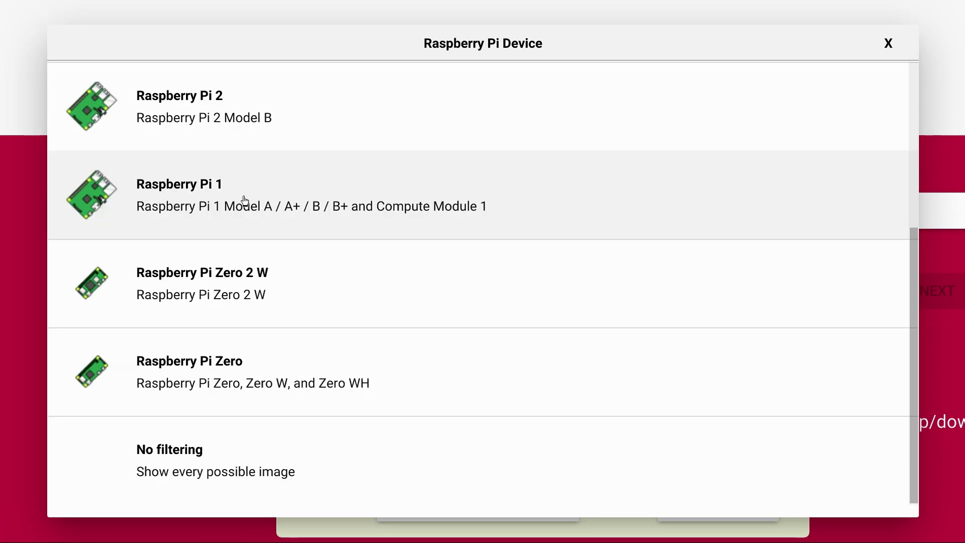
{"action": "scroll", "coordinate": [229, 223], "scroll_direction": "up", "scroll_amount": 5}
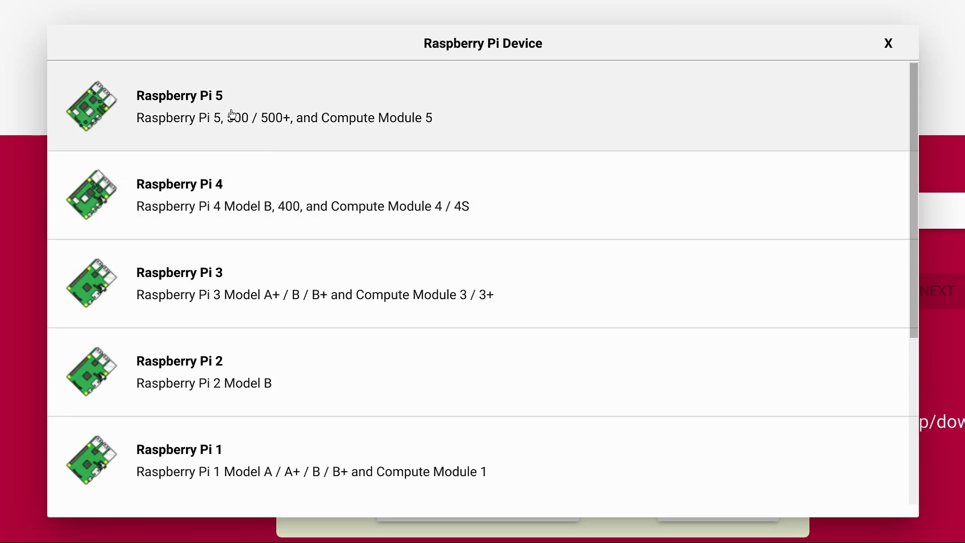
{"action": "left_click", "coordinate": [232, 114]}
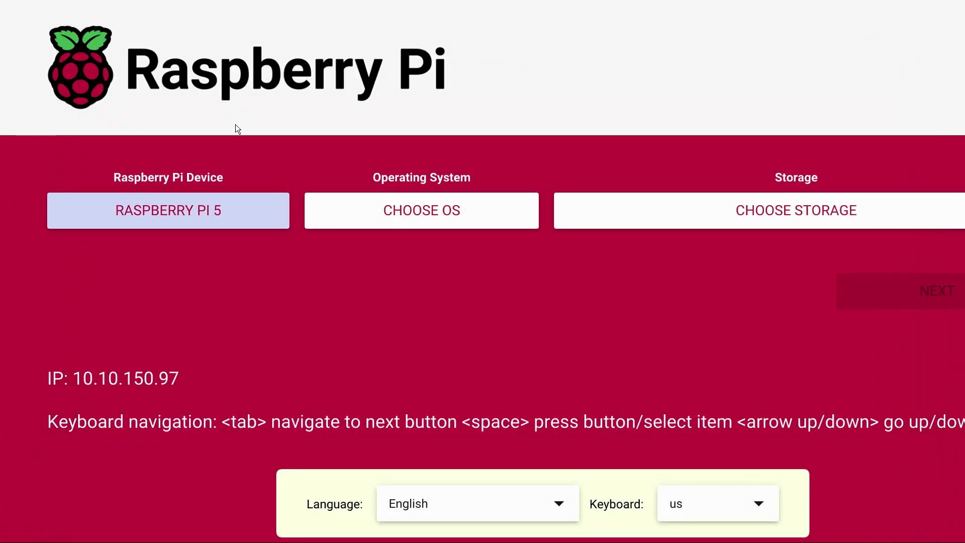
{"action": "left_click", "coordinate": [394, 212]}
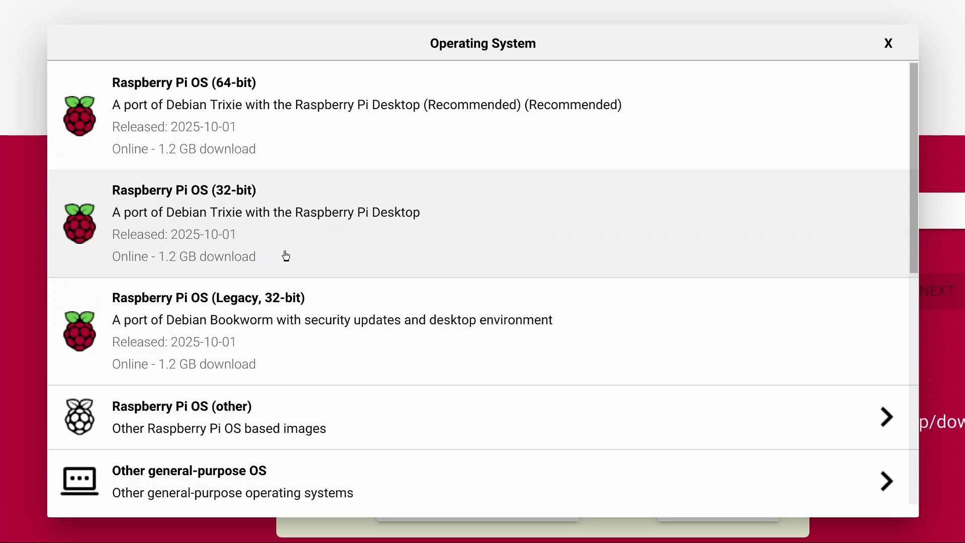
Browse the Other general-purpose, Media player and Emulation OS categories, then Other specific-purpose
{"action": "scroll", "coordinate": [286, 256], "scroll_direction": "down", "scroll_amount": 5}
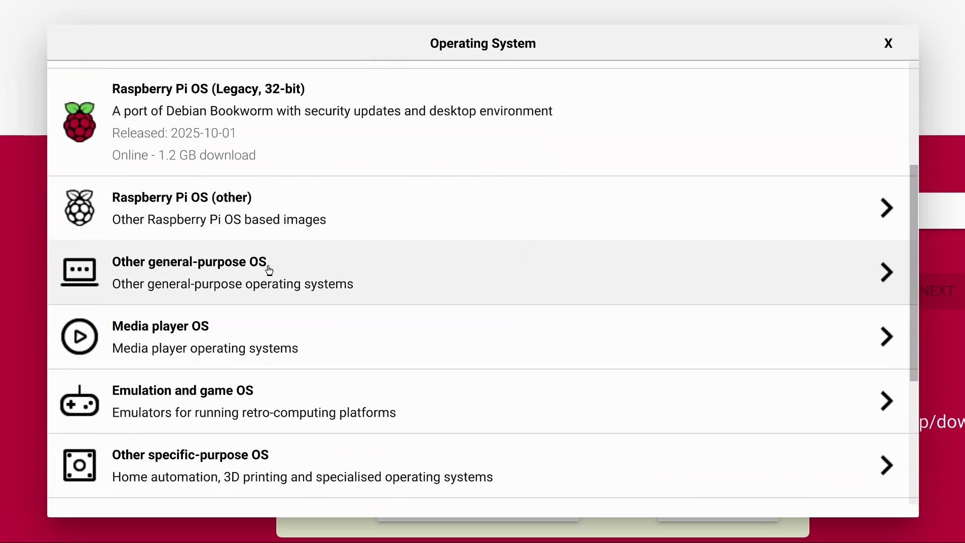
{"action": "left_click", "coordinate": [236, 274]}
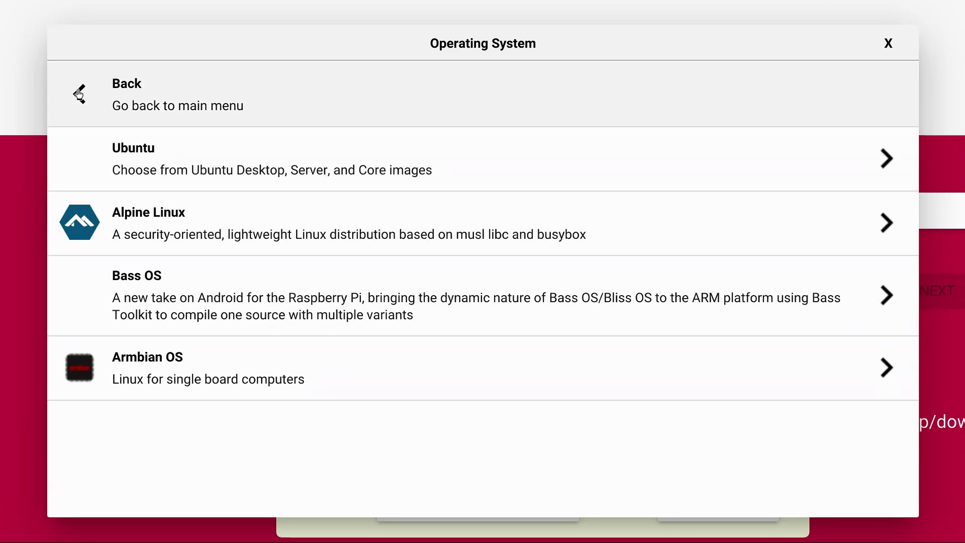
{"action": "left_click", "coordinate": [79, 94]}
{"action": "left_click", "coordinate": [221, 333]}
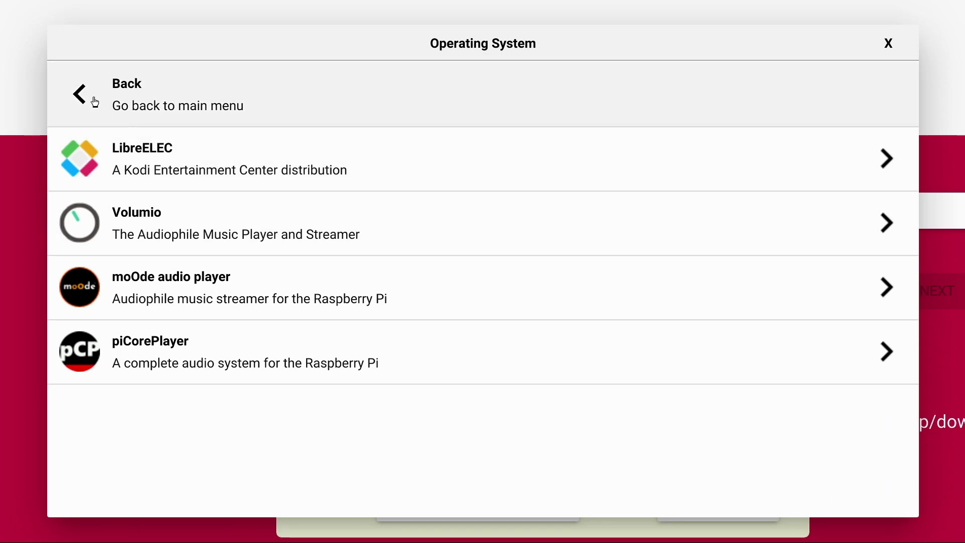
{"action": "left_click", "coordinate": [93, 100]}
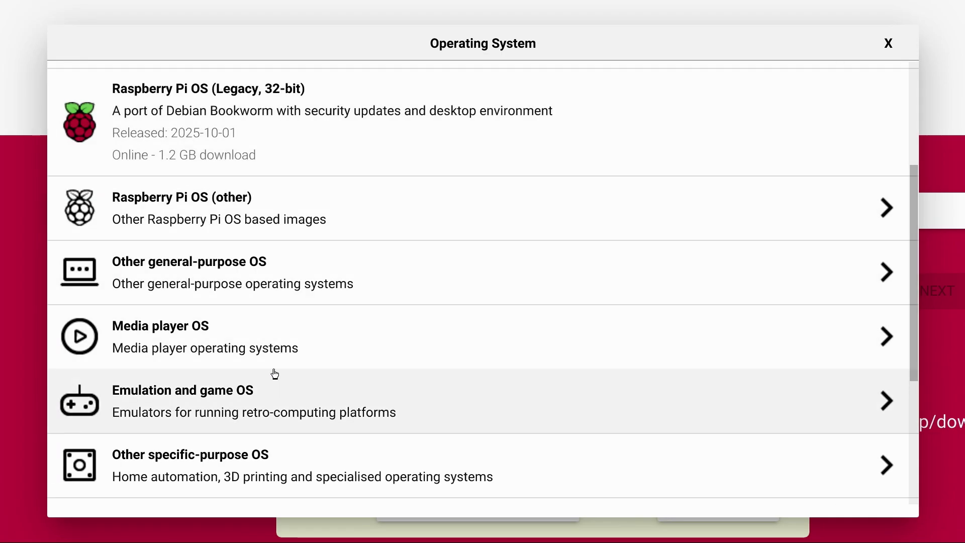
{"action": "left_click", "coordinate": [244, 394]}
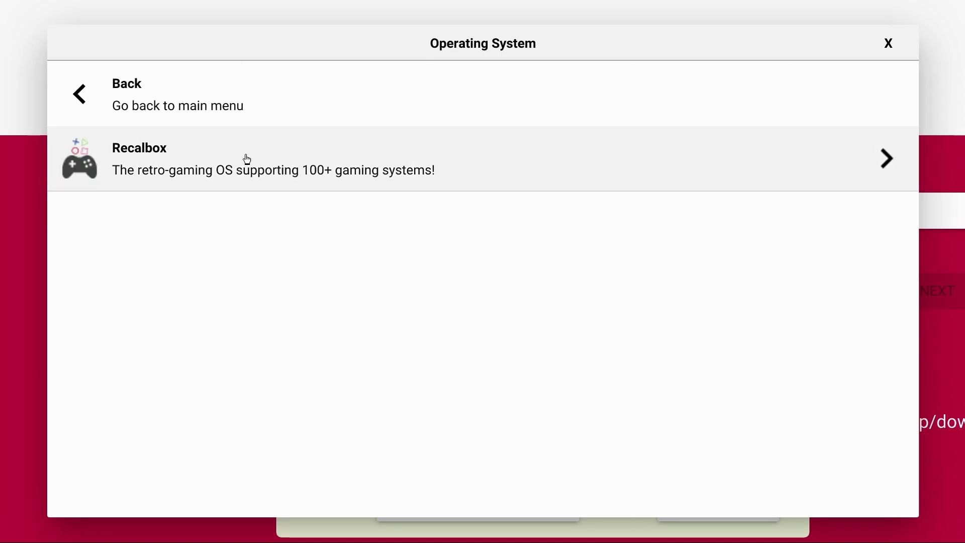
{"action": "left_click", "coordinate": [96, 100]}
{"action": "scroll", "coordinate": [244, 275], "scroll_direction": "down", "scroll_amount": 2}
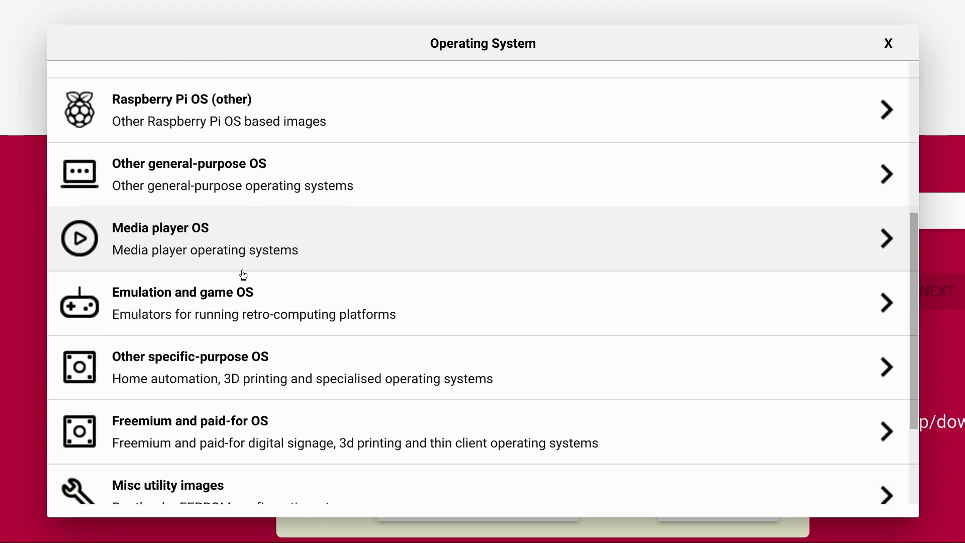
{"action": "scroll", "coordinate": [243, 274], "scroll_direction": "down", "scroll_amount": 3}
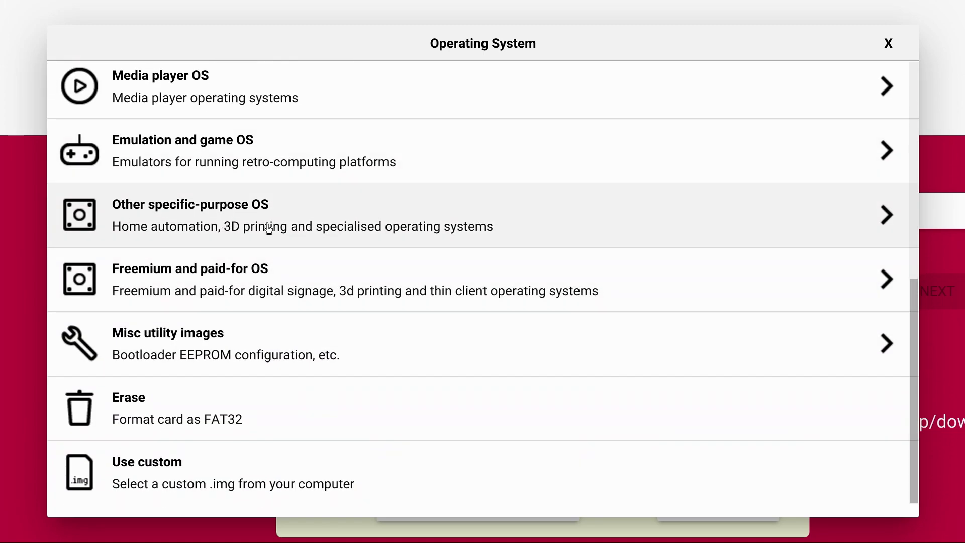
{"action": "left_click", "coordinate": [269, 228]}
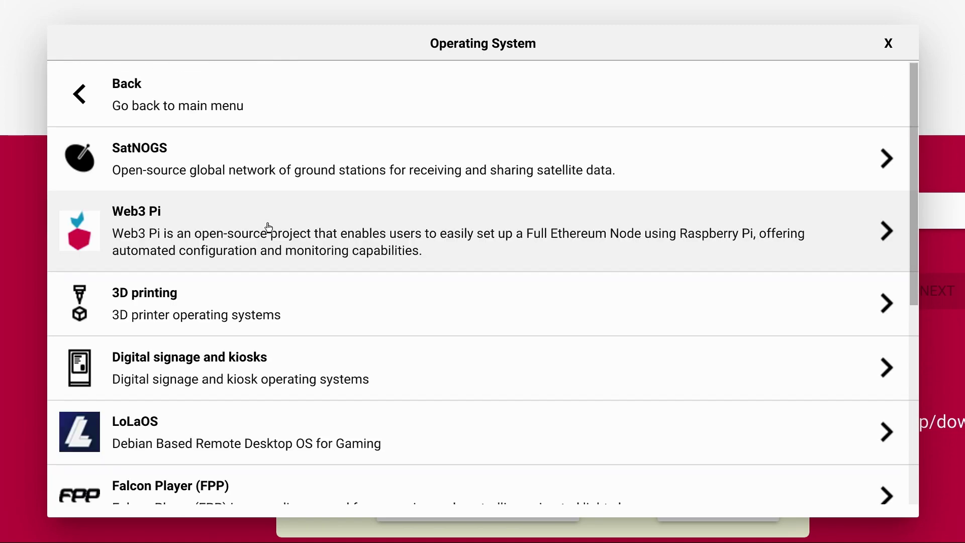
Look through the 3D printing, Misc utility and PINN images, then close the OS list unchosen
{"action": "left_click", "coordinate": [240, 312]}
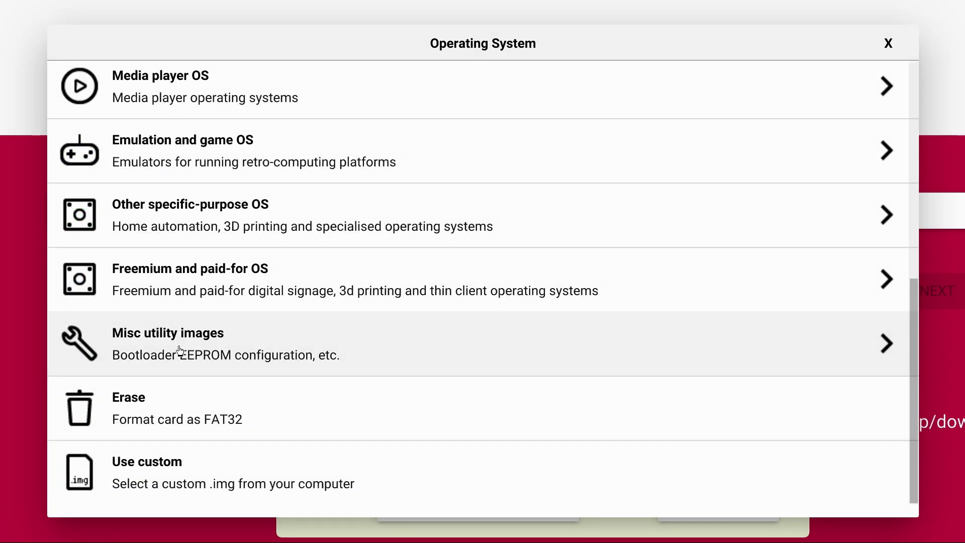
{"action": "left_click", "coordinate": [180, 350]}
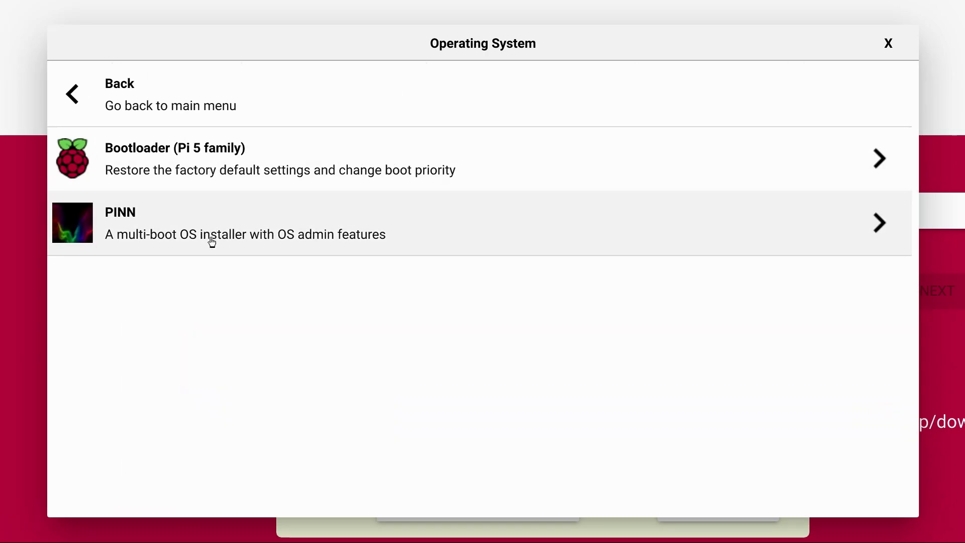
{"action": "left_click", "coordinate": [211, 242]}
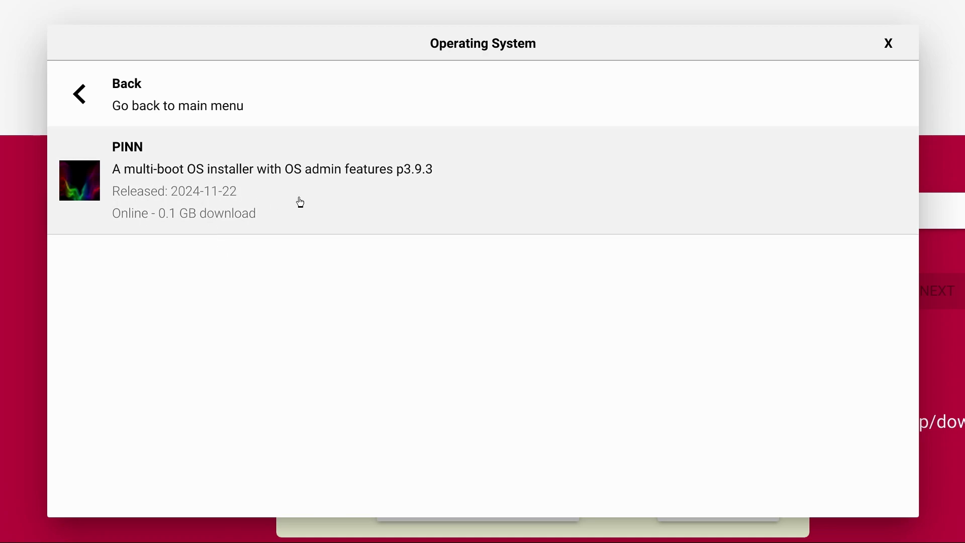
{"action": "left_click", "coordinate": [83, 100]}
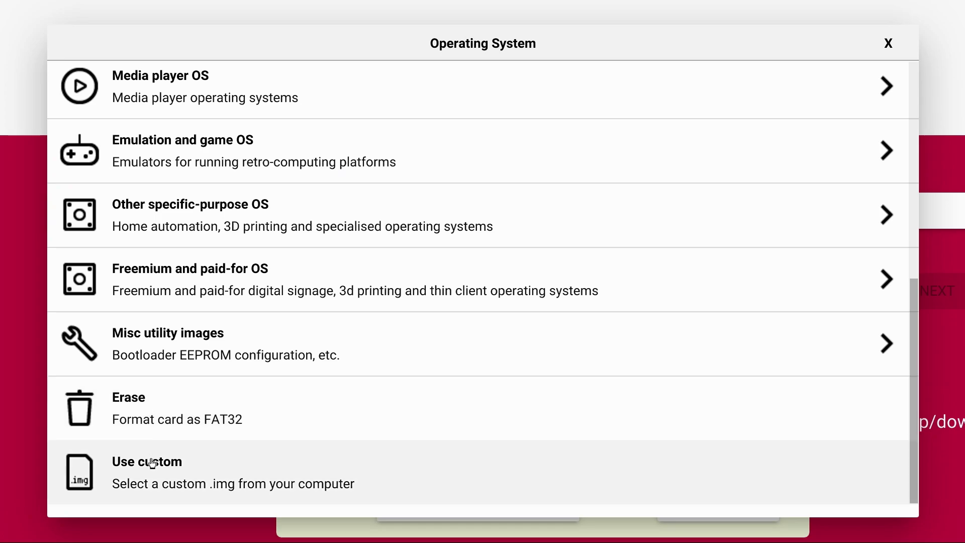
{"action": "left_click", "coordinate": [23, 323]}
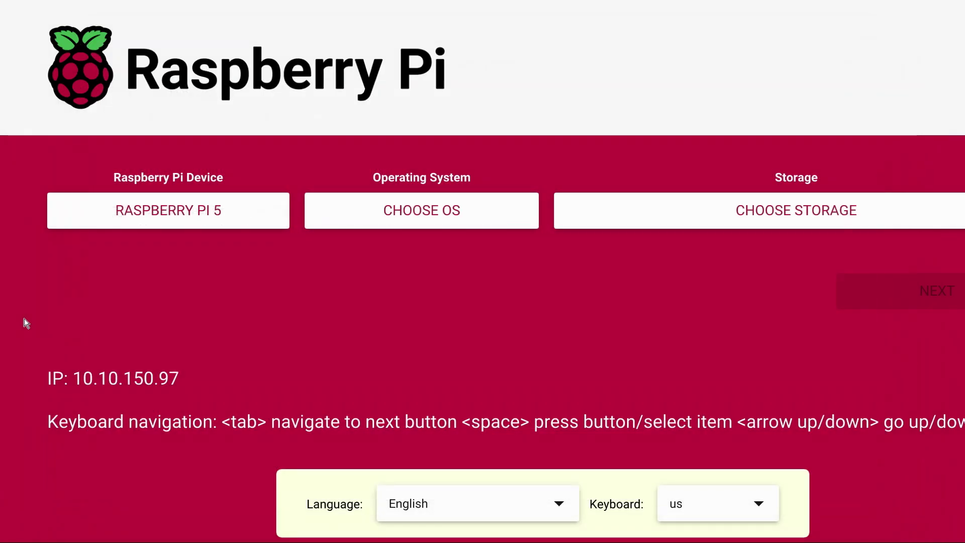
Choose Raspberry Pi OS (64-bit) as the operating system
{"action": "left_click", "coordinate": [388, 206]}
{"action": "scroll", "coordinate": [375, 220], "scroll_direction": "up", "scroll_amount": 5}
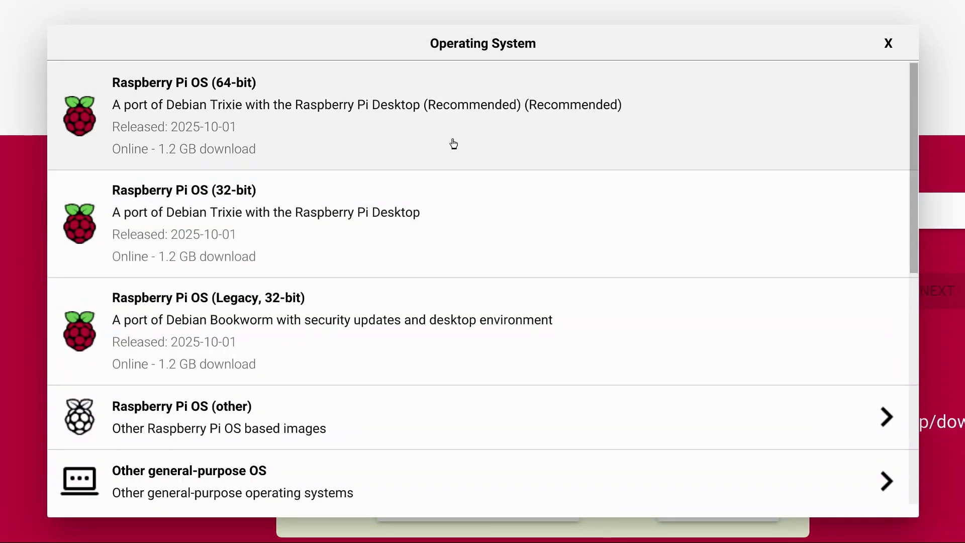
{"action": "left_click", "coordinate": [454, 144]}
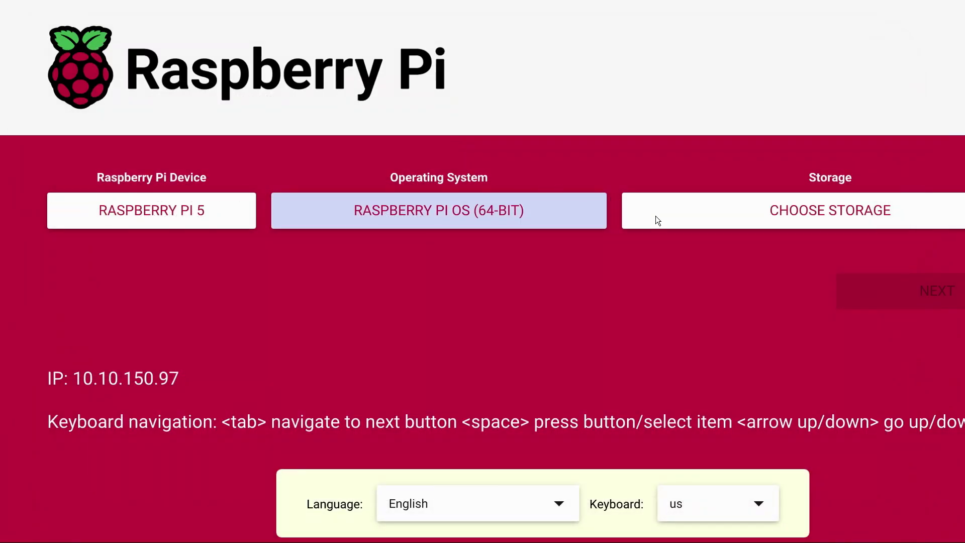
Set the internal 15.6 GB SD card reader as the storage target
{"action": "left_click", "coordinate": [694, 223]}
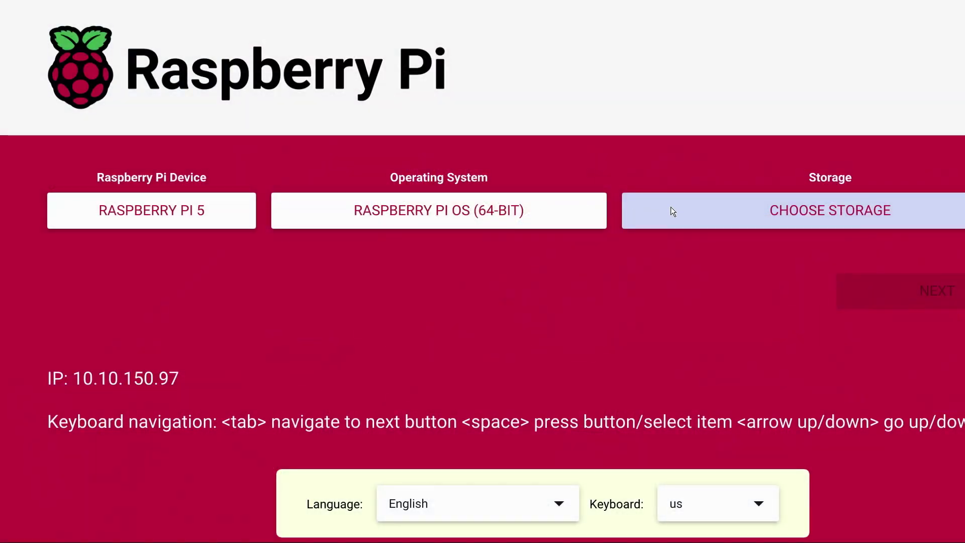
{"action": "left_click", "coordinate": [671, 207]}
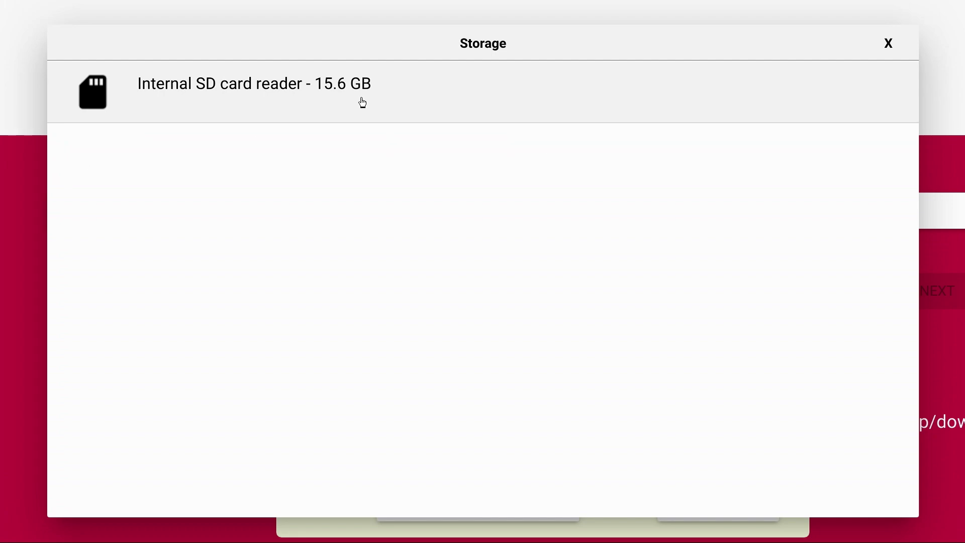
{"action": "left_click", "coordinate": [390, 115]}
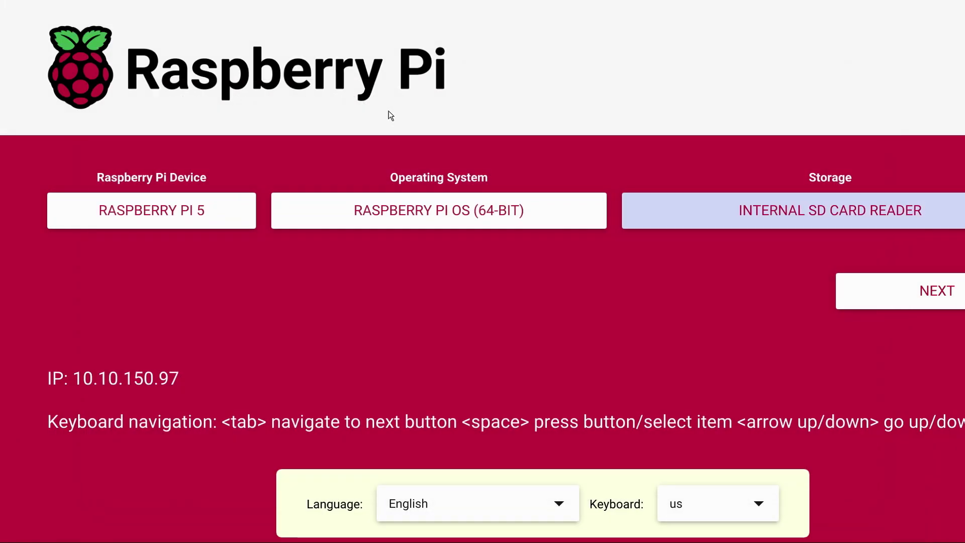
Write Raspberry Pi OS to the SD card with no customisation, confirming the erase
{"action": "left_click", "coordinate": [873, 295]}
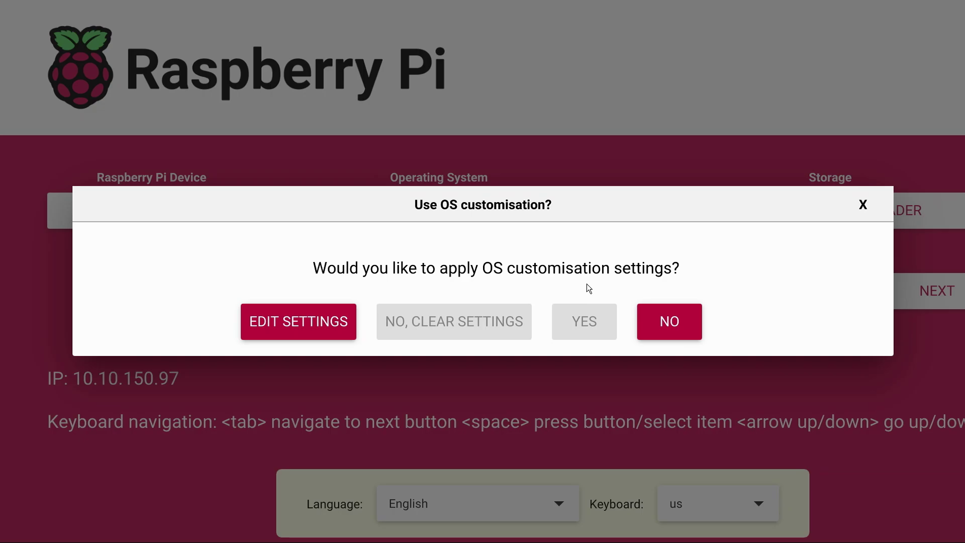
{"action": "left_click", "coordinate": [670, 322]}
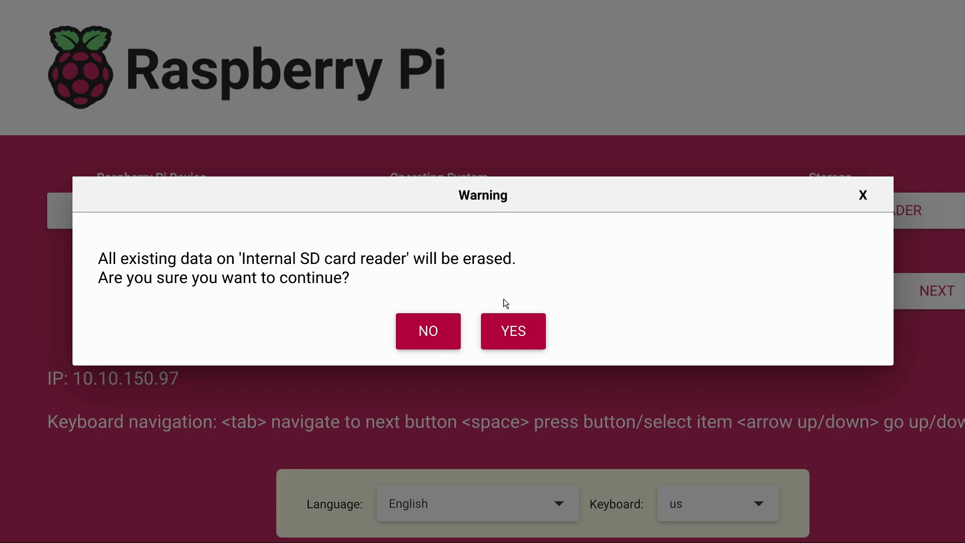
{"action": "left_click", "coordinate": [520, 330]}
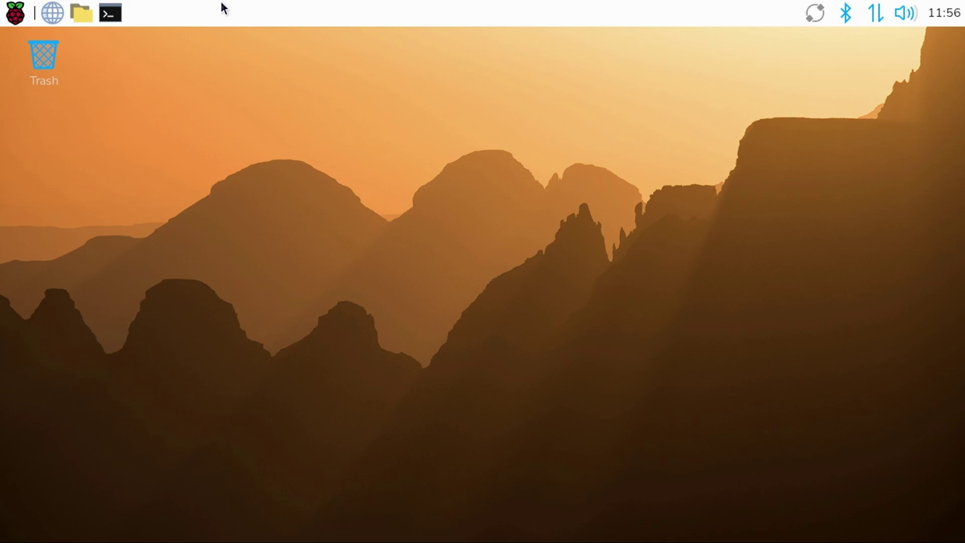
Launch Chromium, leave the keyring password blank and unencrypted, and maximise the window
{"action": "left_click", "coordinate": [50, 13]}
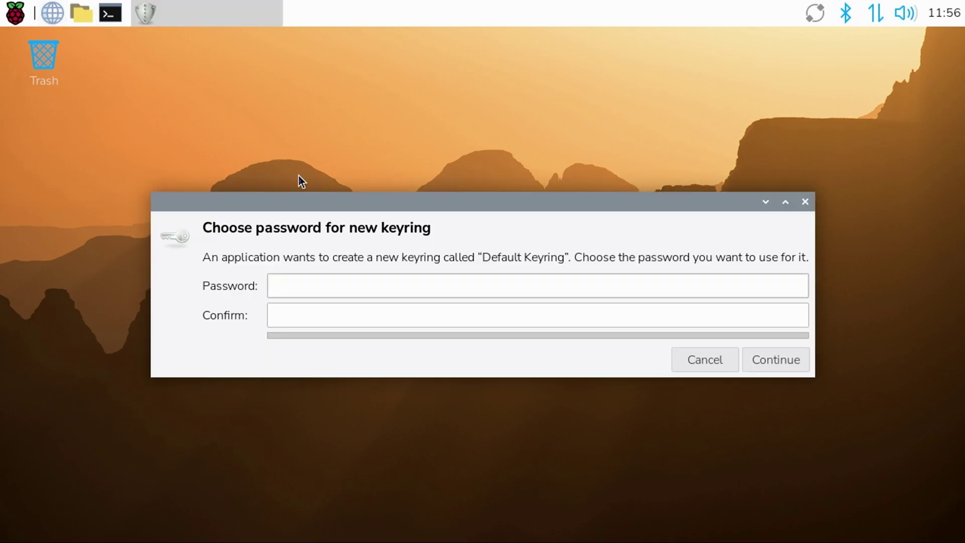
{"action": "key", "text": "Return"}
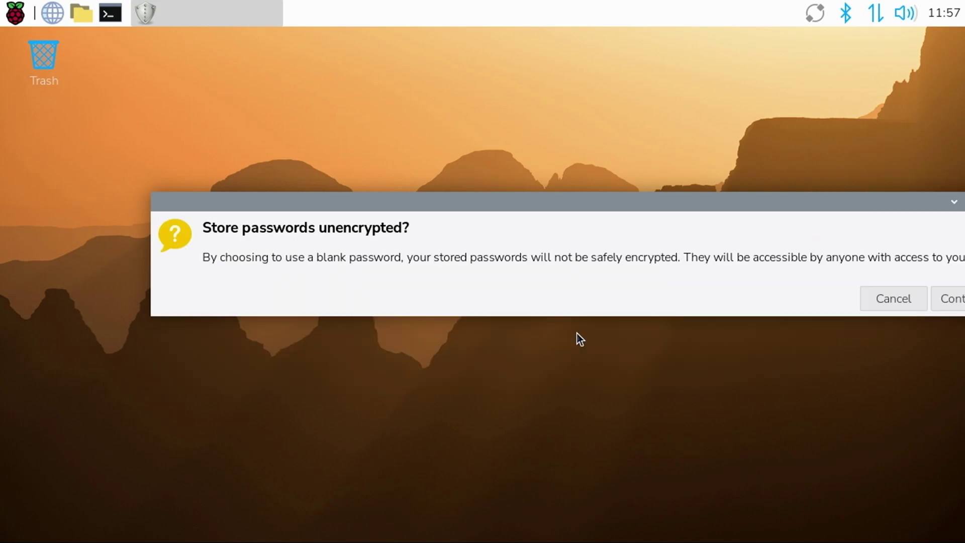
{"action": "key", "text": "Return"}
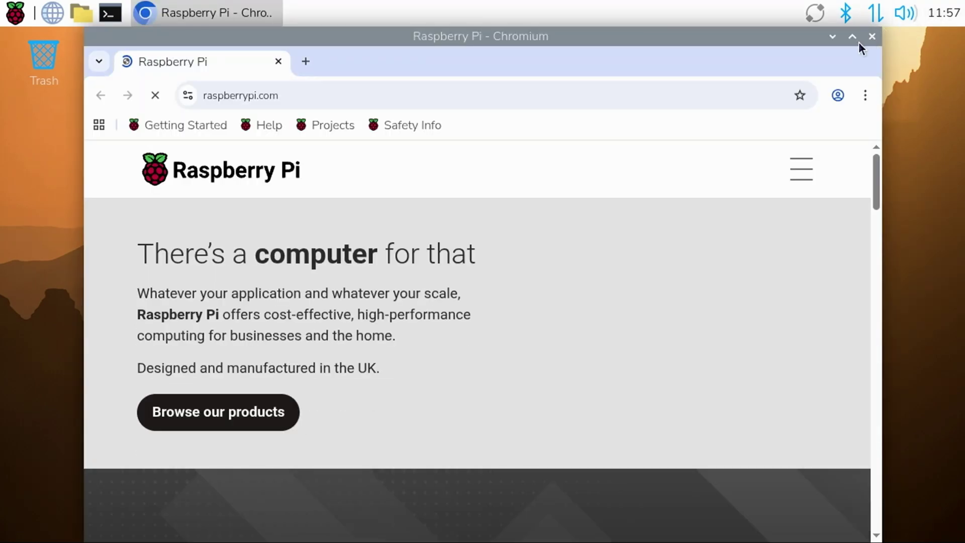
{"action": "left_click", "coordinate": [853, 37]}
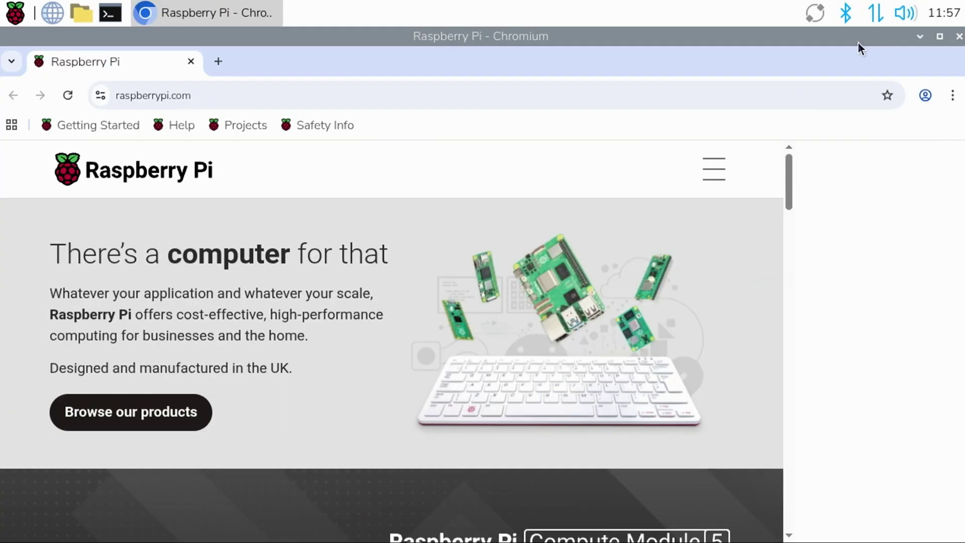
Go to batocera.org in a new browser tab
{"action": "left_click", "coordinate": [217, 62]}
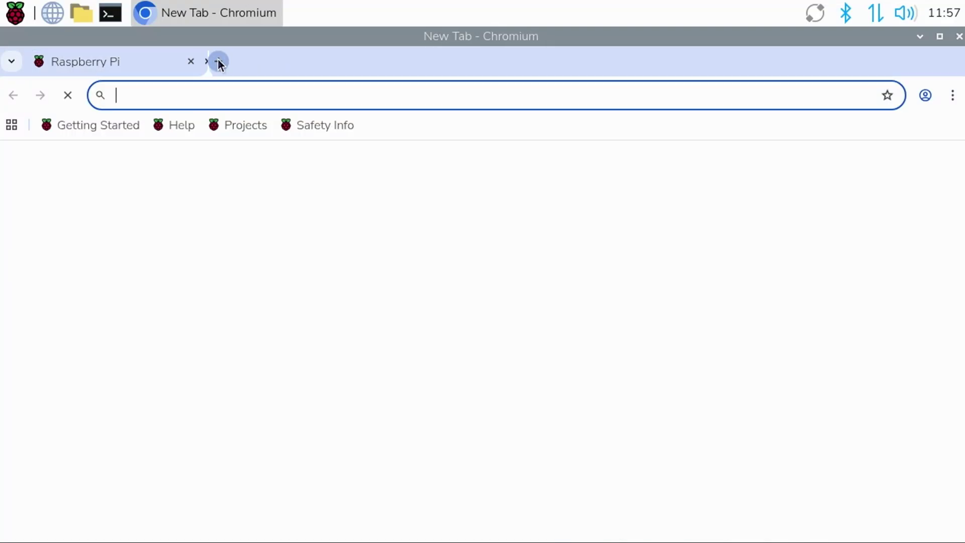
{"action": "type", "text": "batocr"}
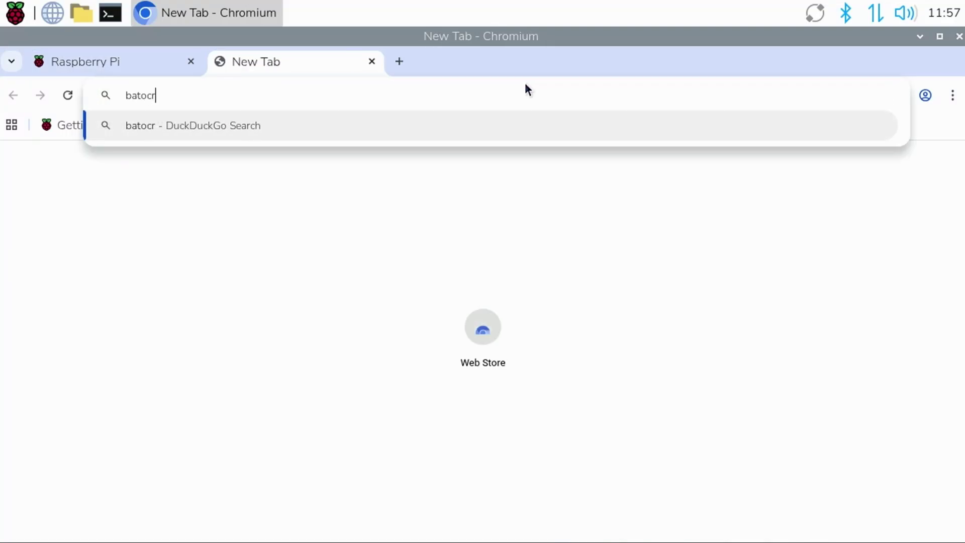
{"action": "key", "text": "BackSpace"}
{"action": "type", "text": "era"}
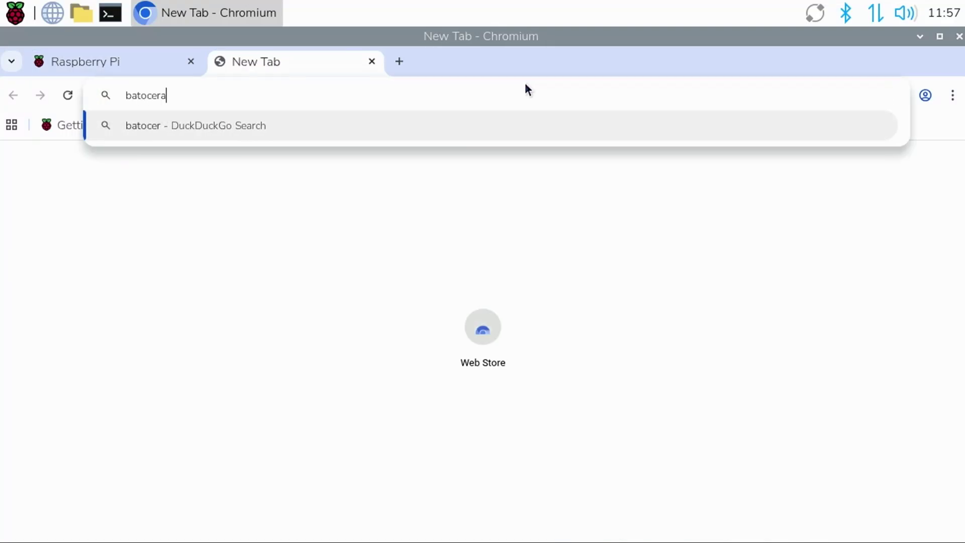
{"action": "type", "text": ".org"}
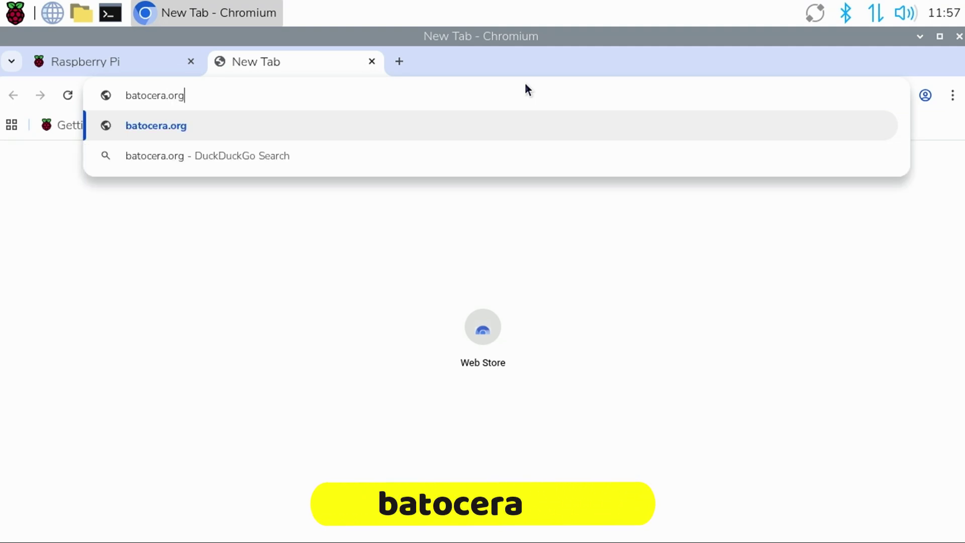
{"action": "key", "text": "Return"}
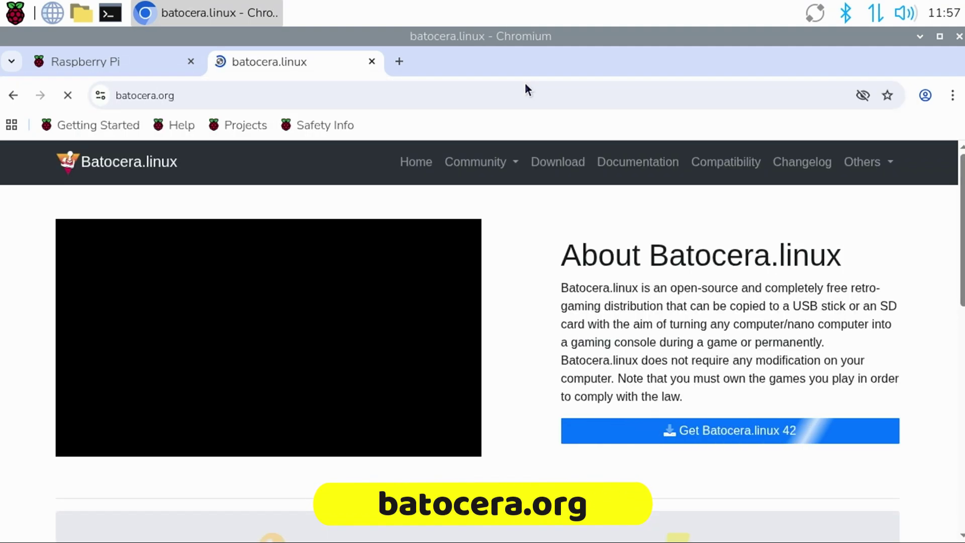
Download the Batocera.linux 42 image for Raspberry Pi 5 B and check its progress
{"action": "left_click", "coordinate": [696, 431]}
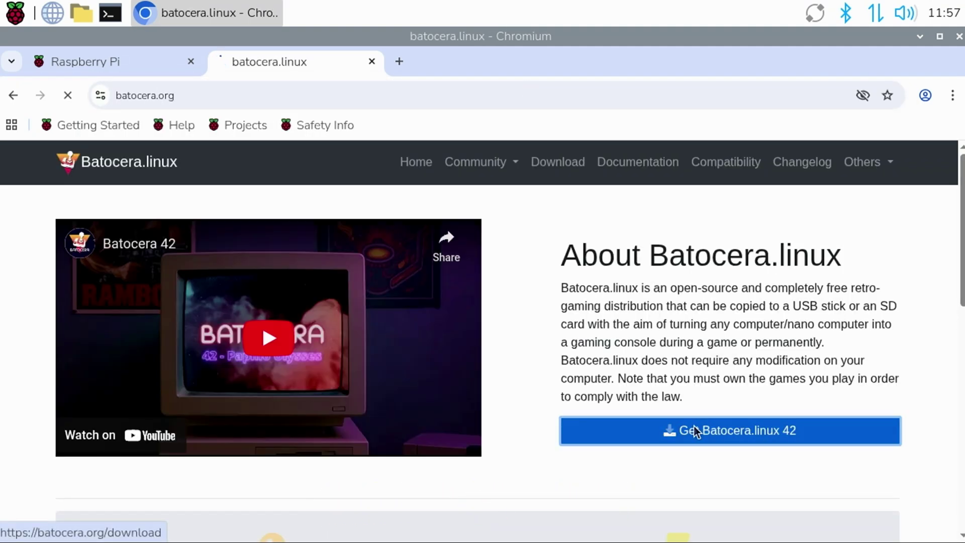
{"action": "scroll", "coordinate": [690, 417], "scroll_direction": "down", "scroll_amount": 5}
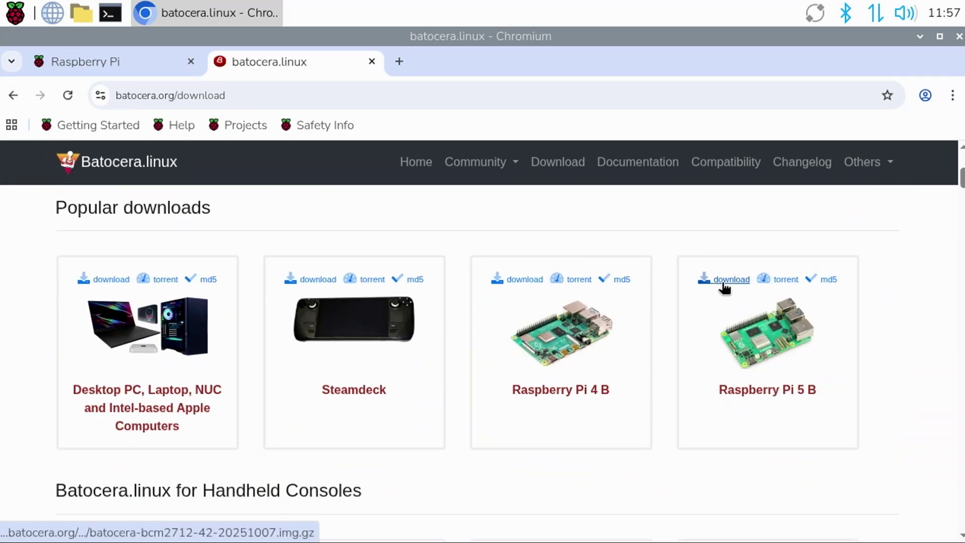
{"action": "left_click", "coordinate": [724, 287]}
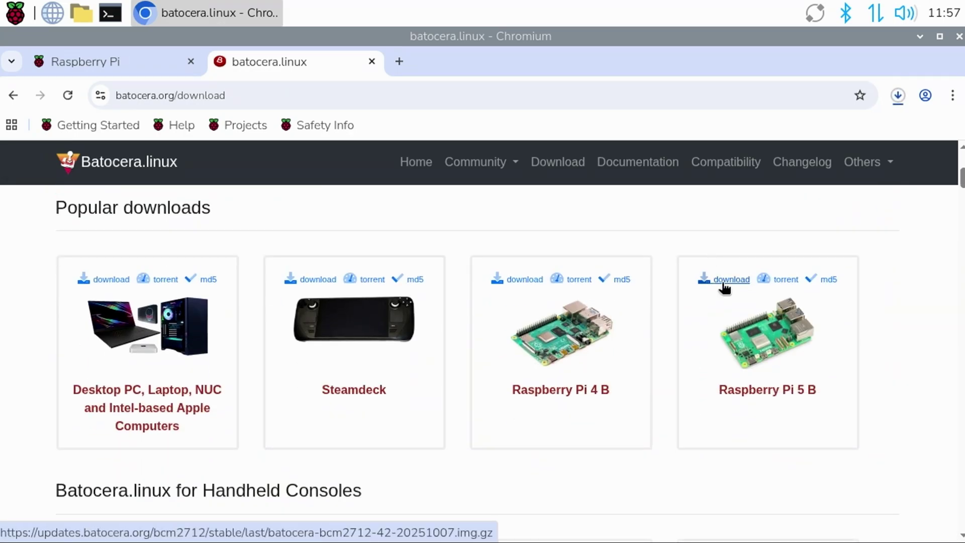
{"action": "left_click", "coordinate": [897, 97]}
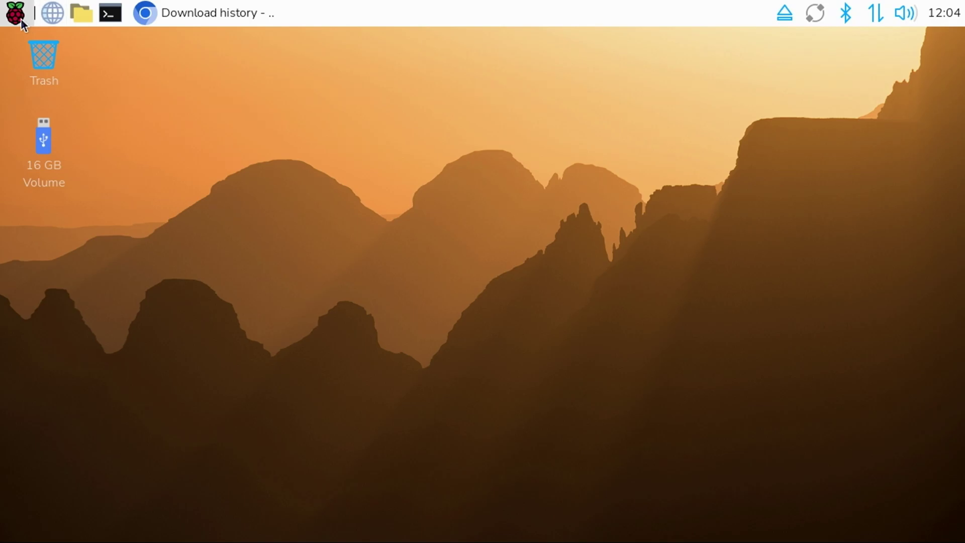
Launch Raspberry Pi Imager from Accessories and target the Raspberry Pi 5
{"action": "left_click", "coordinate": [20, 18]}
{"action": "mouse_move", "coordinate": [83, 172]}
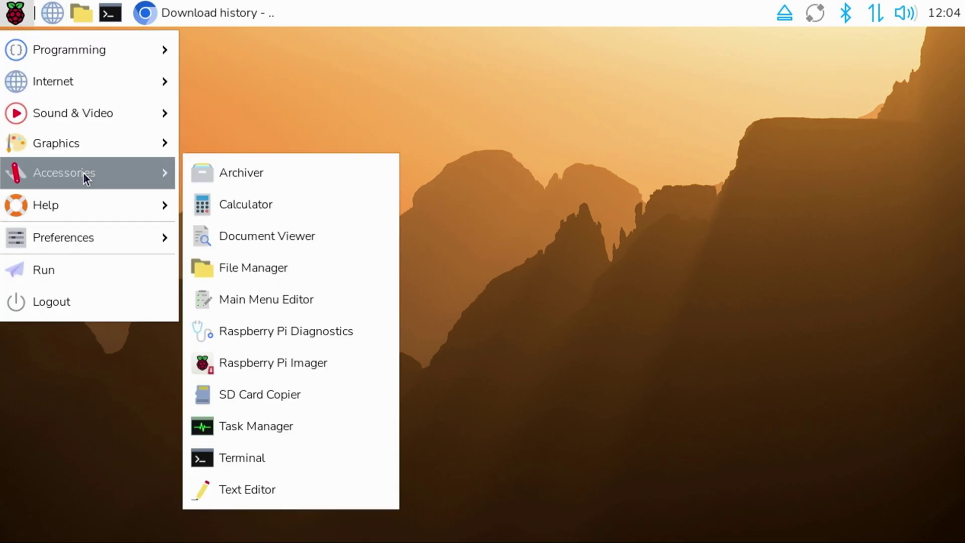
{"action": "left_click", "coordinate": [294, 366]}
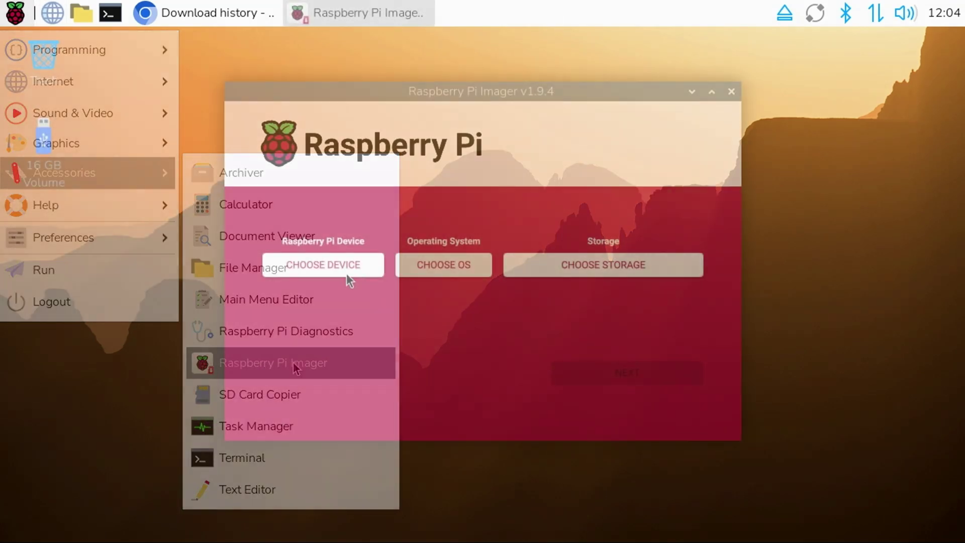
{"action": "left_click", "coordinate": [337, 266]}
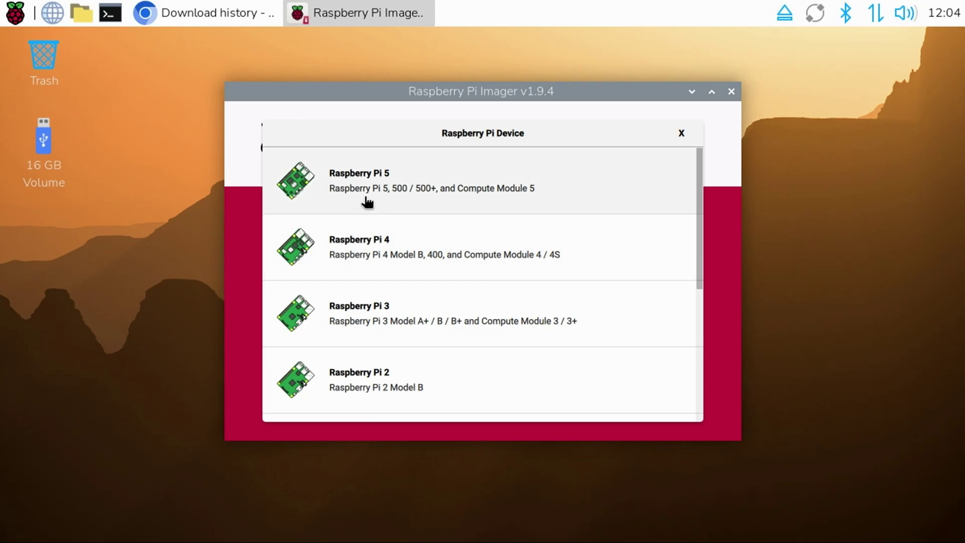
{"action": "left_click", "coordinate": [334, 205]}
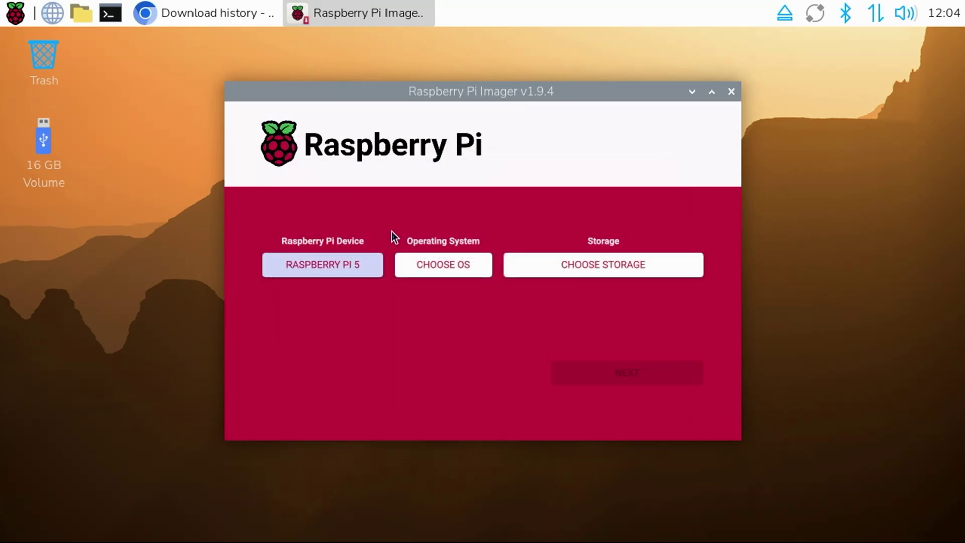
Use the custom batocera-bcm2712-42-20251007.img.gz image and the 15.6 GB card as storage
{"action": "left_click", "coordinate": [429, 270]}
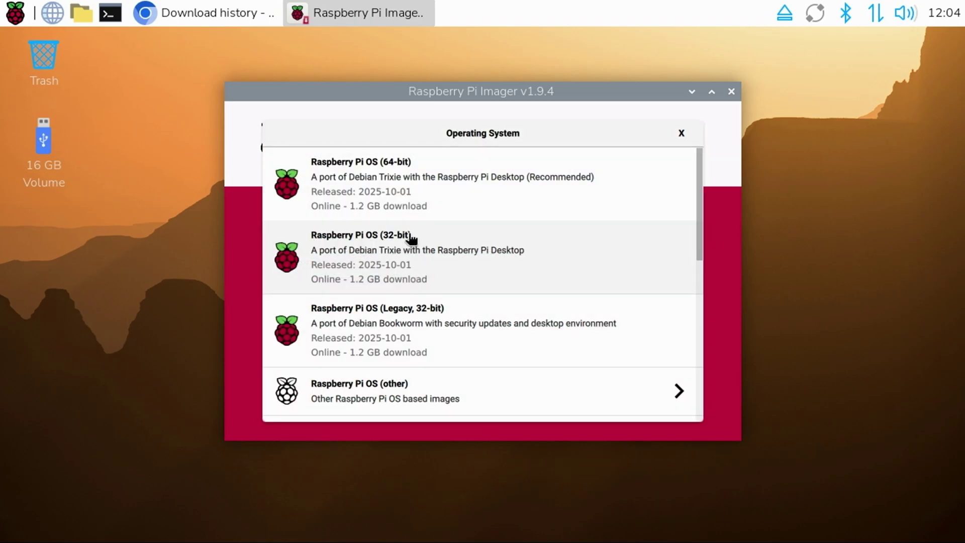
{"action": "scroll", "coordinate": [392, 216], "scroll_direction": "down", "scroll_amount": 8}
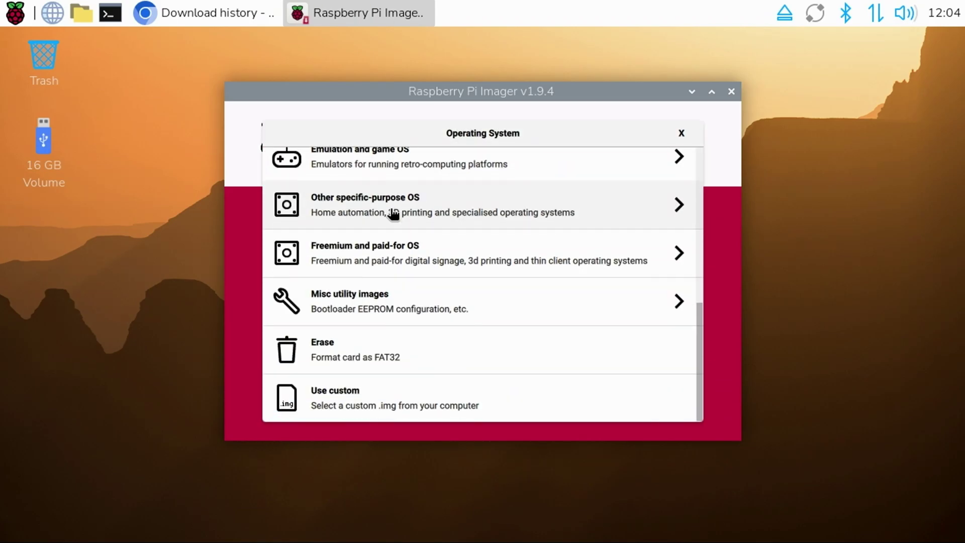
{"action": "left_click", "coordinate": [375, 407]}
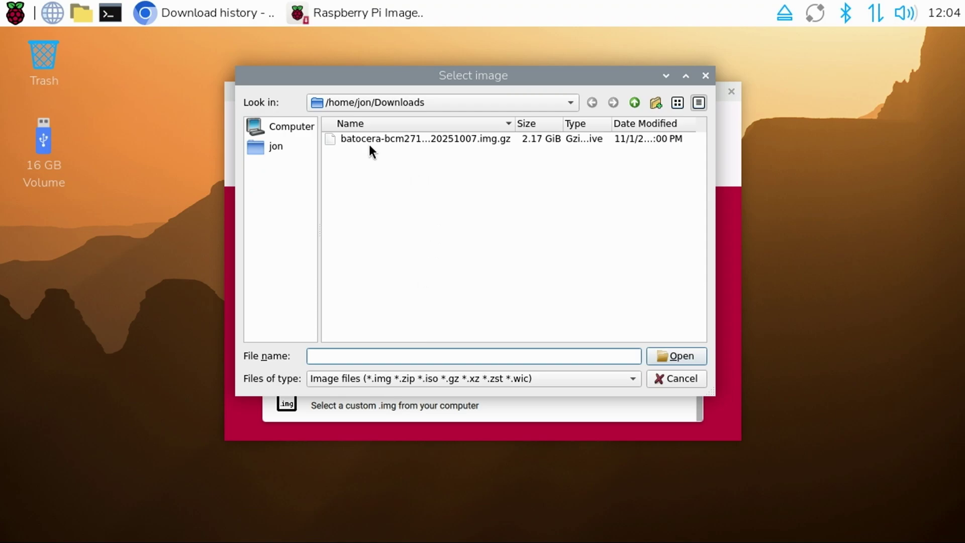
{"action": "left_click", "coordinate": [448, 143]}
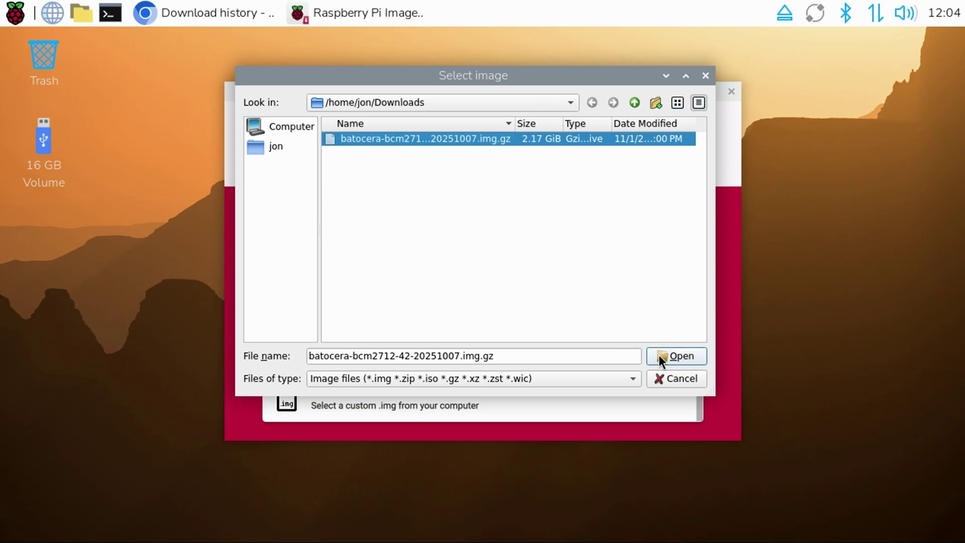
{"action": "left_click", "coordinate": [676, 356]}
{"action": "left_click", "coordinate": [621, 271]}
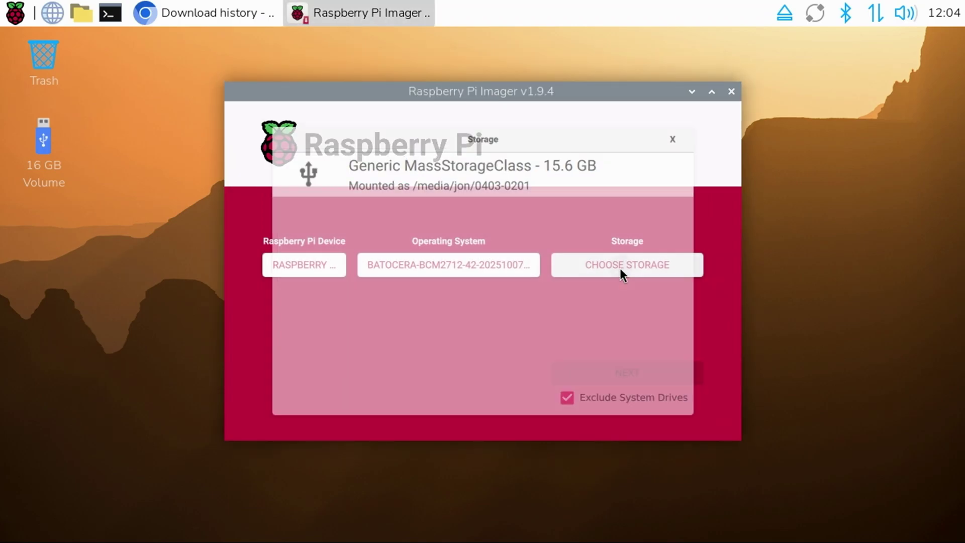
{"action": "left_click", "coordinate": [481, 187]}
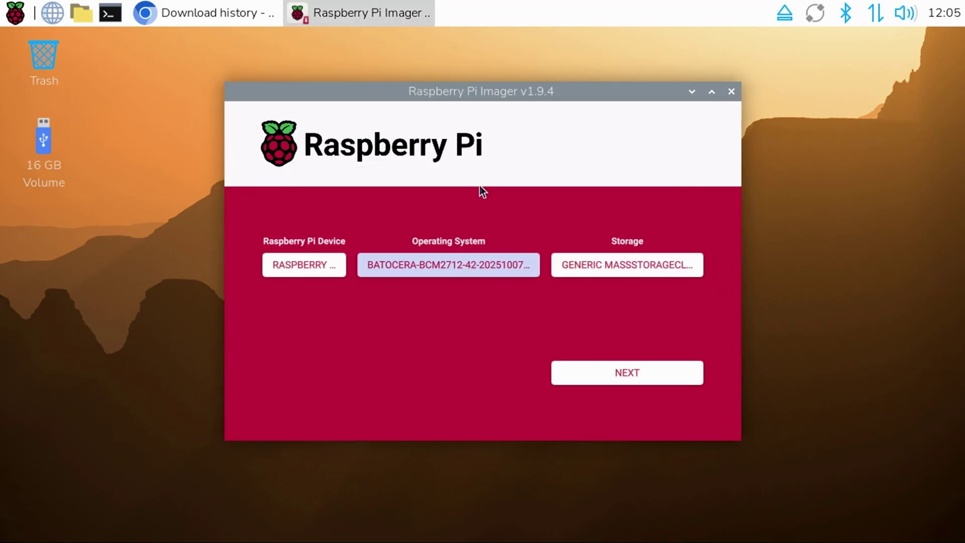
Write Batocera without customisation, confirm the erase, authenticate with the password, then close Imager
{"action": "left_click", "coordinate": [589, 374]}
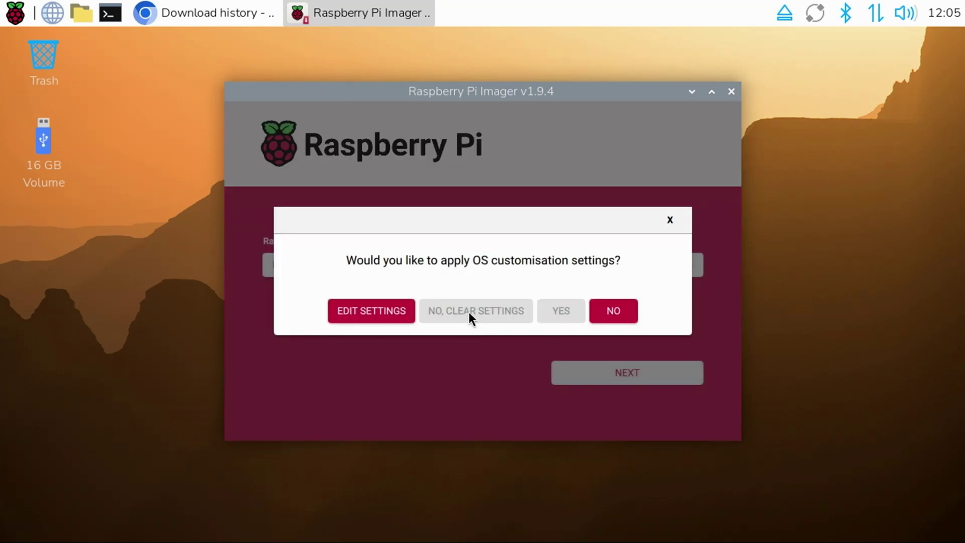
{"action": "left_click", "coordinate": [611, 309]}
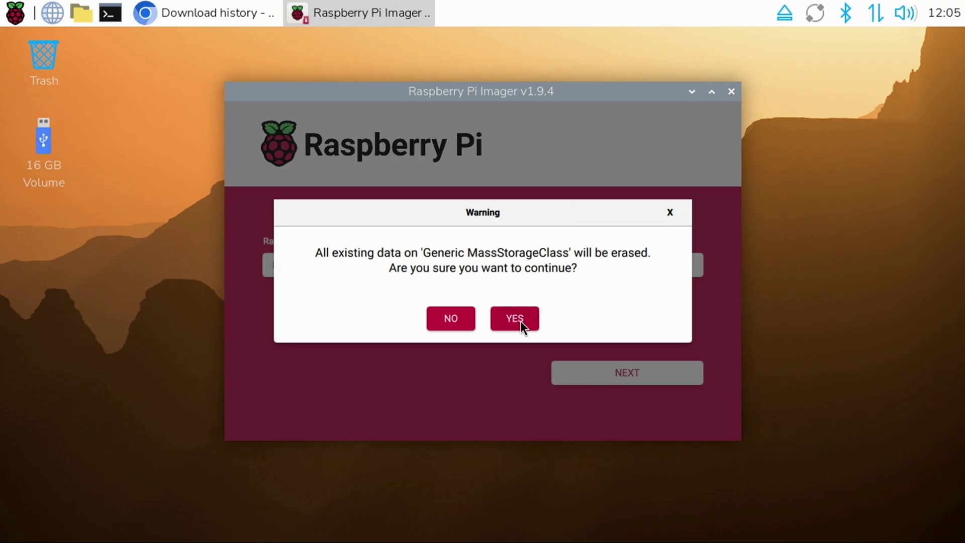
{"action": "left_click", "coordinate": [520, 319]}
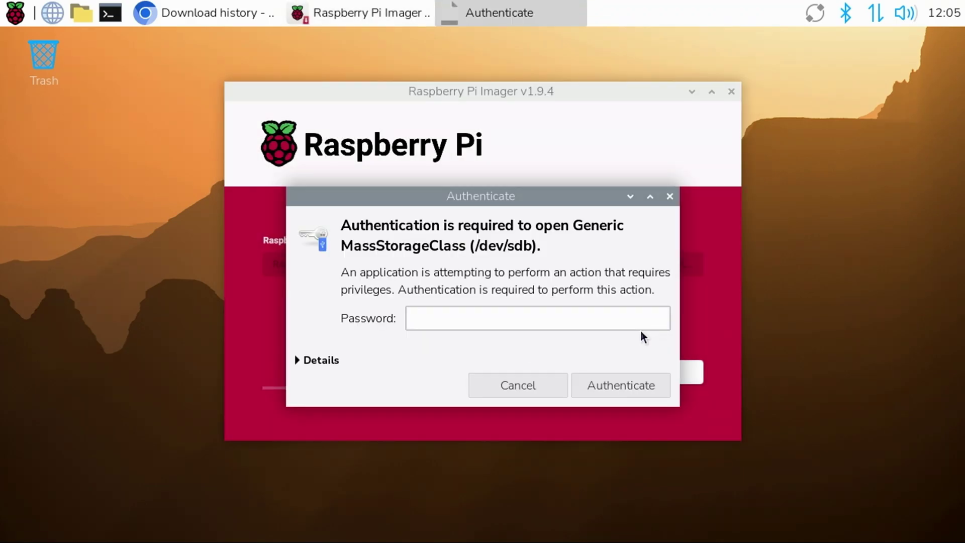
{"action": "type", "text": "raspberry"}
{"action": "key", "text": "Return"}
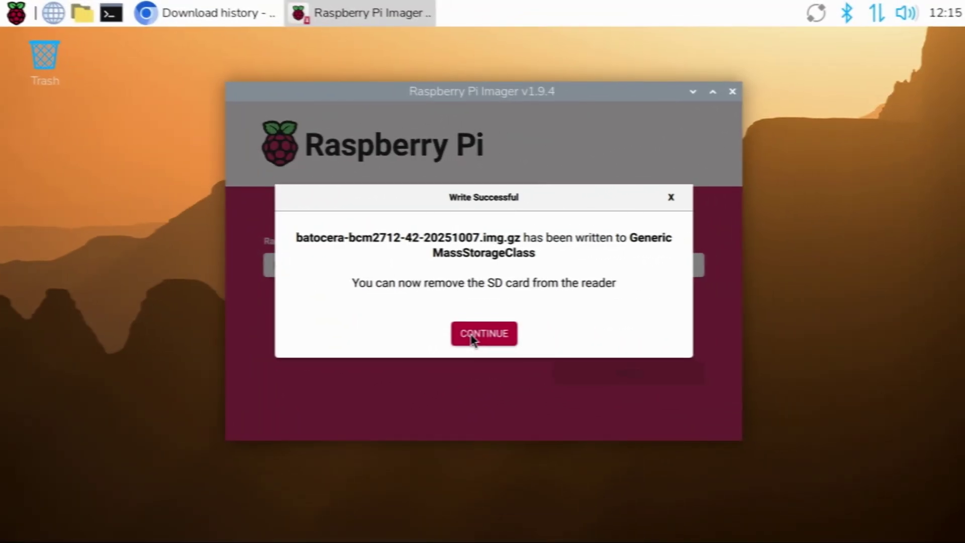
{"action": "left_click", "coordinate": [472, 338]}
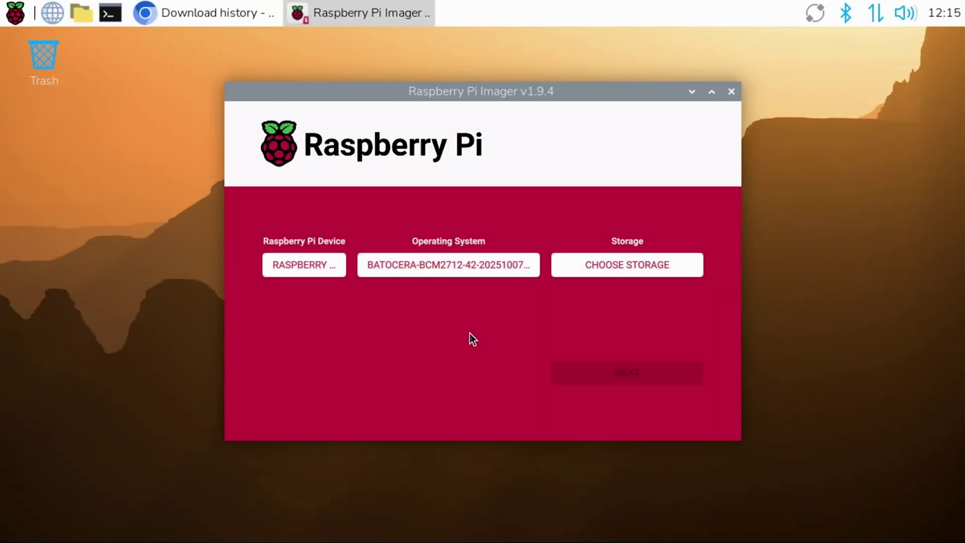
{"action": "left_click", "coordinate": [731, 92]}
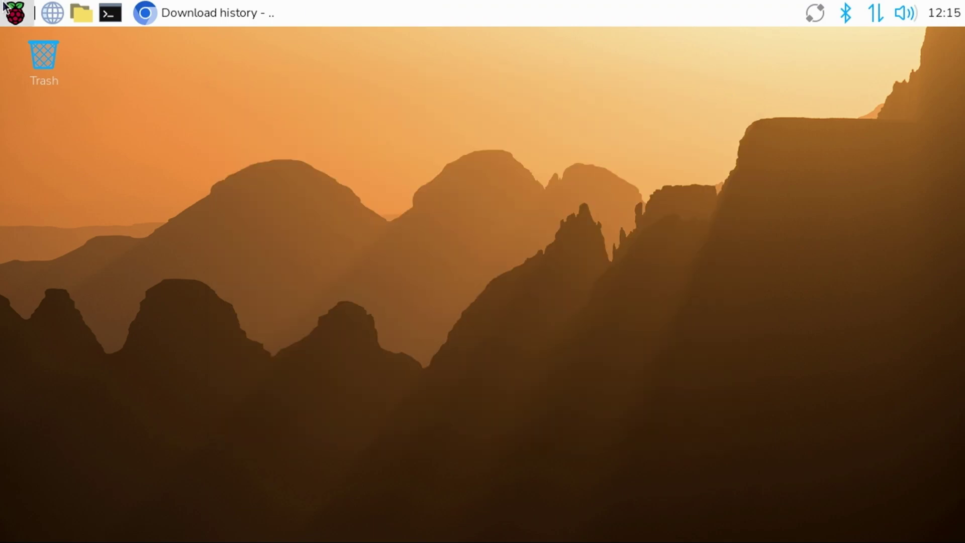
Shut down Raspberry Pi OS through the Raspberry menu's Logout shutdown options
{"action": "left_click", "coordinate": [22, 19]}
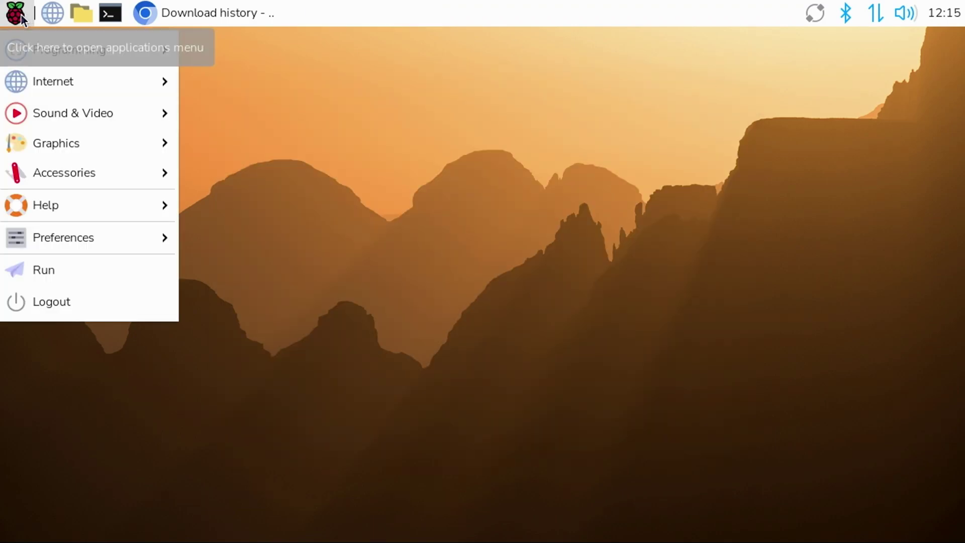
{"action": "left_click", "coordinate": [98, 314]}
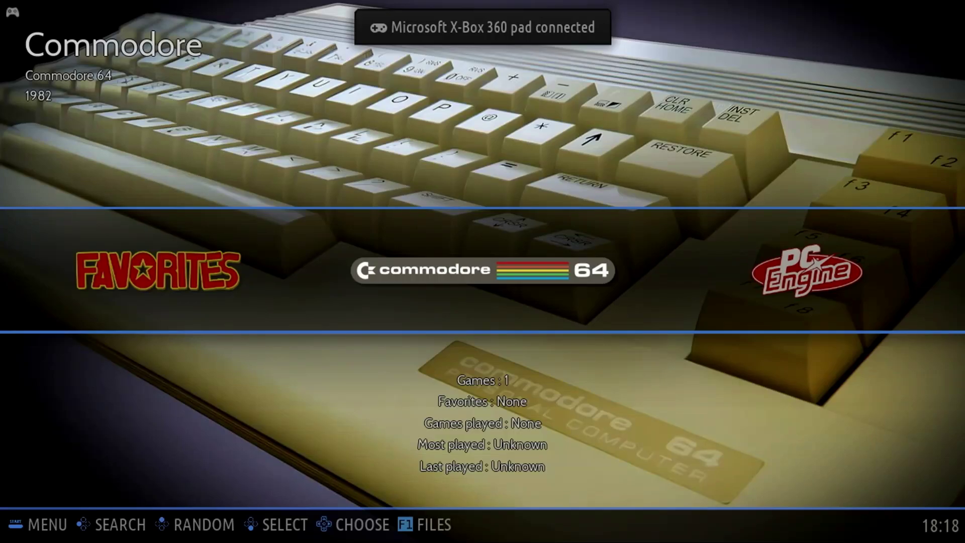
Cycle Batocera's system carousel past Nintendo and Ports toward the Favorites collection
{"action": "key", "text": "Right"}
{"action": "key", "text": "Right"}
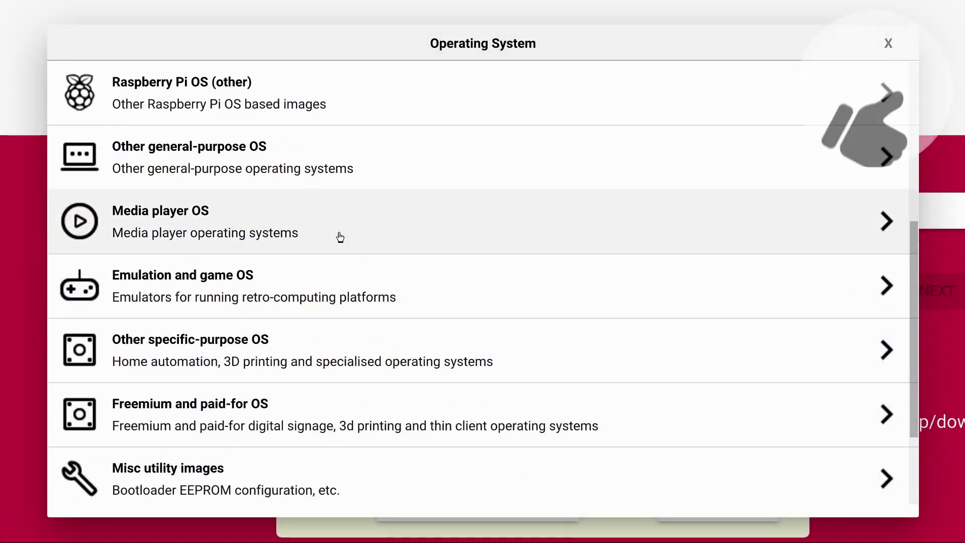
{"action": "scroll", "coordinate": [338, 236], "scroll_direction": "up", "scroll_amount": 5}
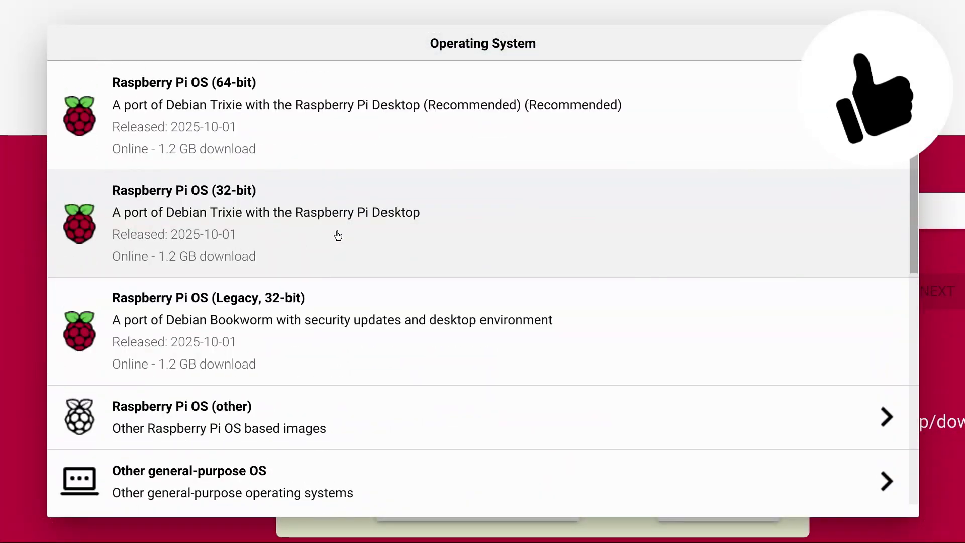
{"action": "left_click", "coordinate": [453, 143]}
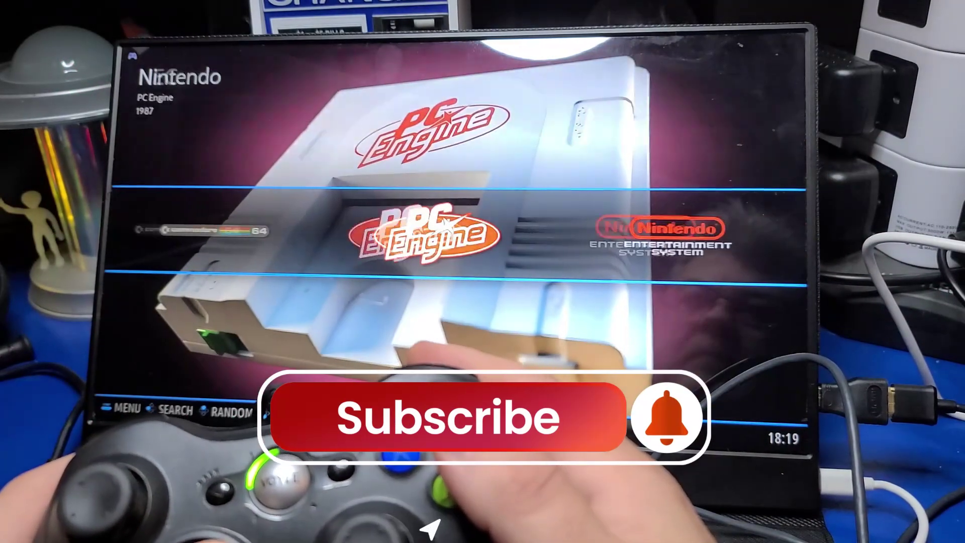
{"action": "key", "text": "Right"}
{"action": "key", "text": "Right"}
{"action": "key", "text": "Right"}
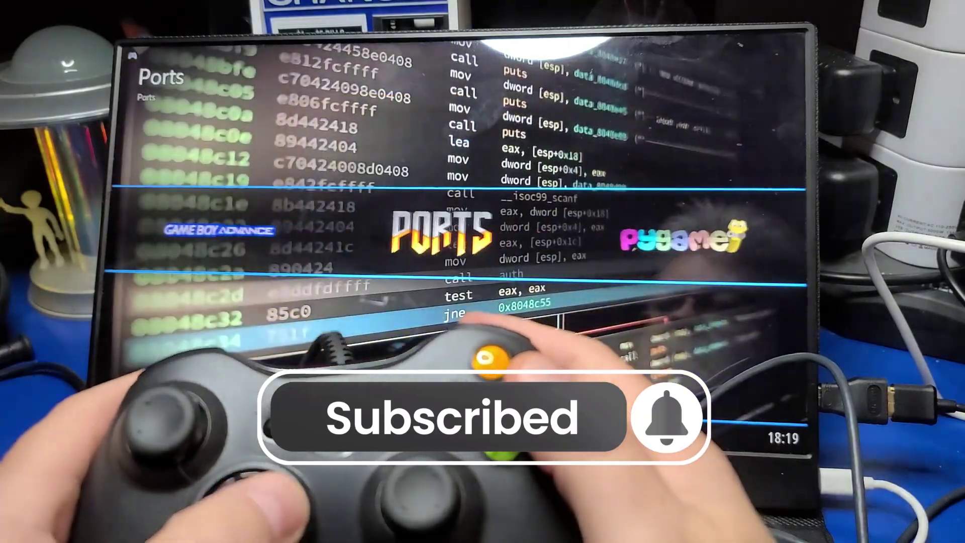
{"action": "key", "text": "Right"}
{"action": "key", "text": "Right"}
{"action": "key", "text": "Right"}
{"action": "key", "text": "Right"}
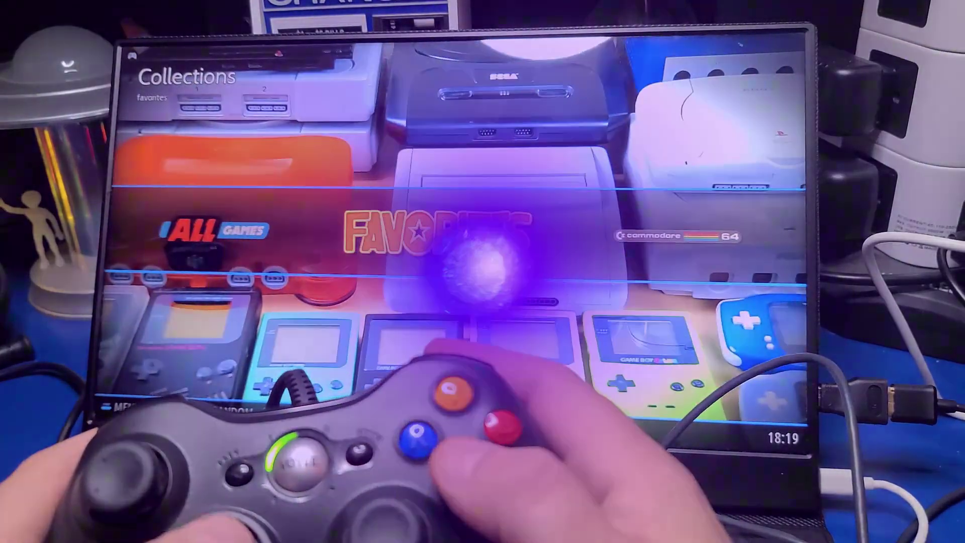